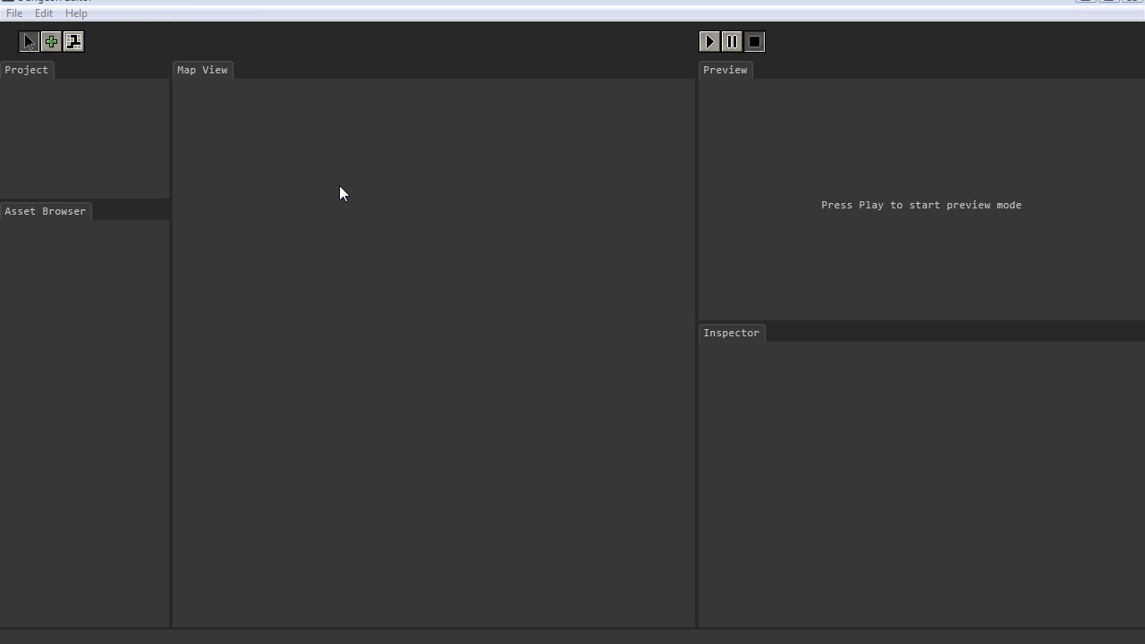
Start a new project with the dungeon name test, the author's name and the description "this is a test"
left_click(14, 13)
left_click(53, 36)
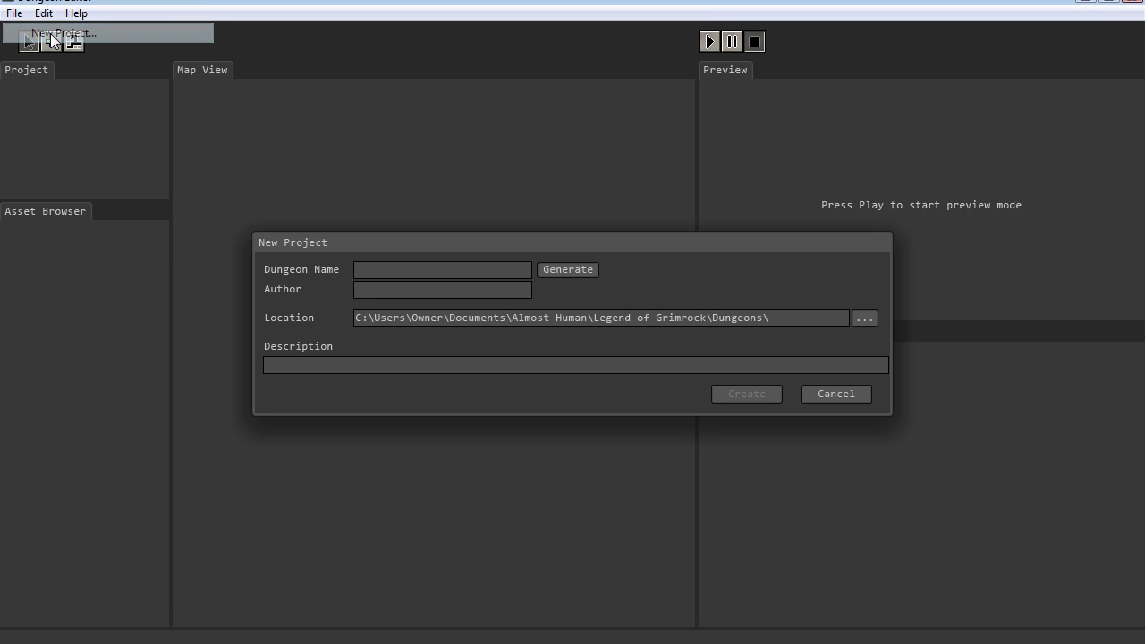
left_click(423, 270)
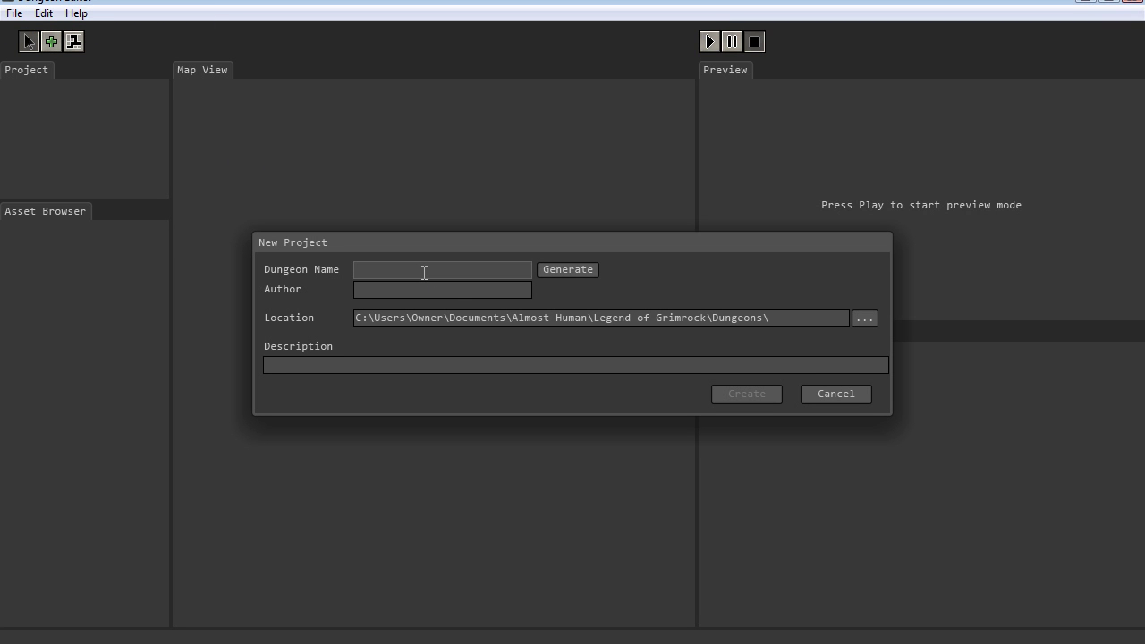
type("test")
left_click(368, 289)
type("Komag")
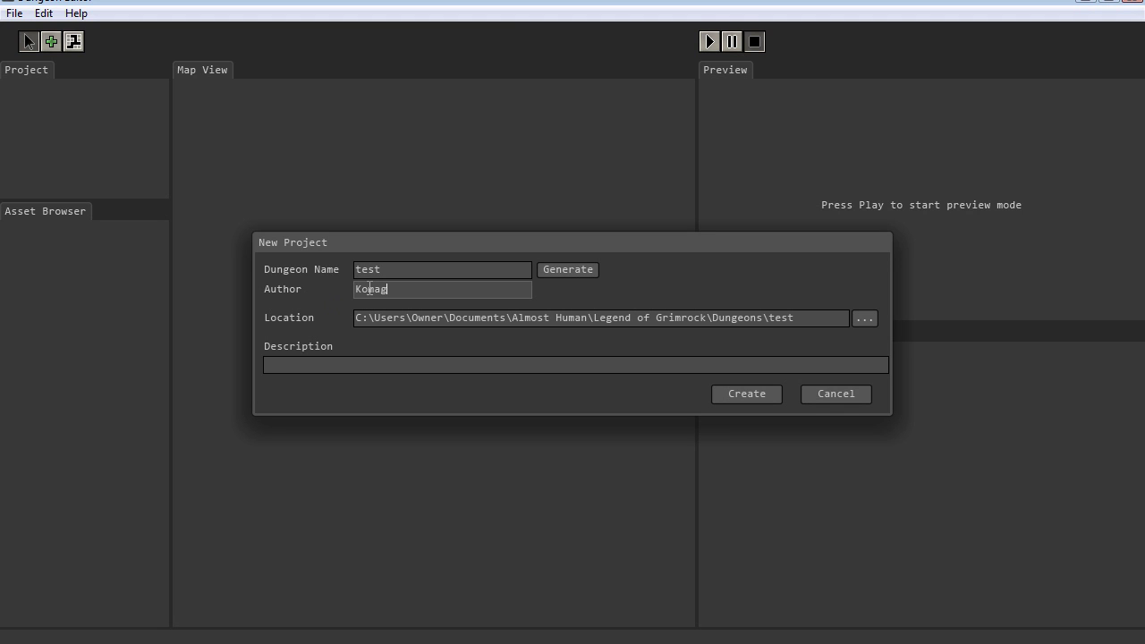
left_click(378, 369)
type("this is a test")
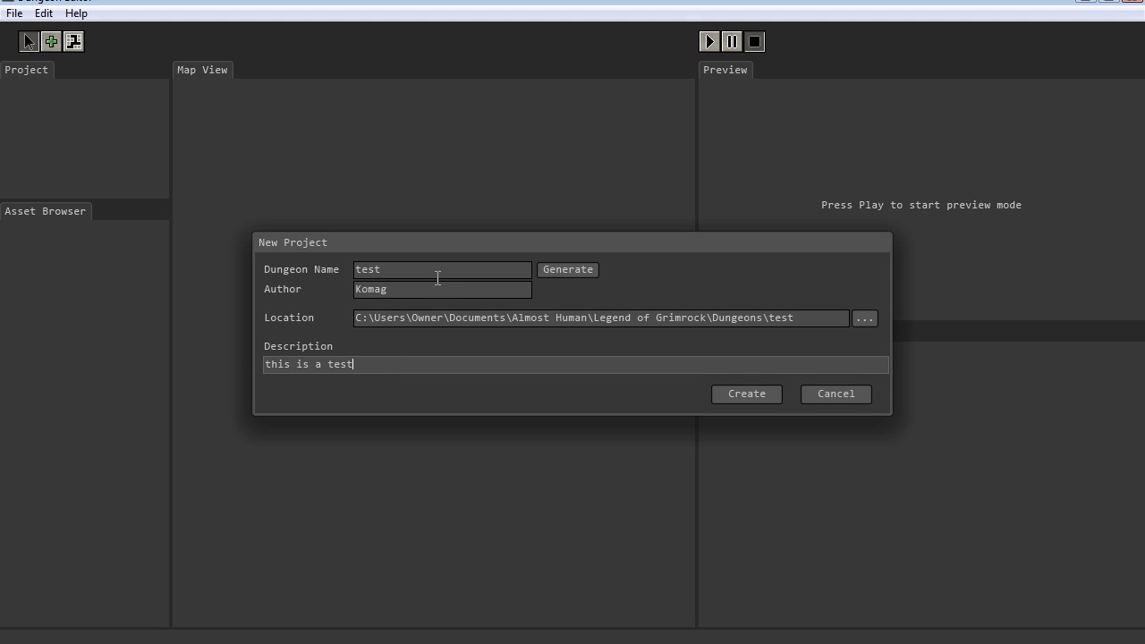
Try out several randomly generated dungeon names for the new project
left_click(576, 269)
left_click(571, 269)
left_click(572, 269)
left_click(571, 269)
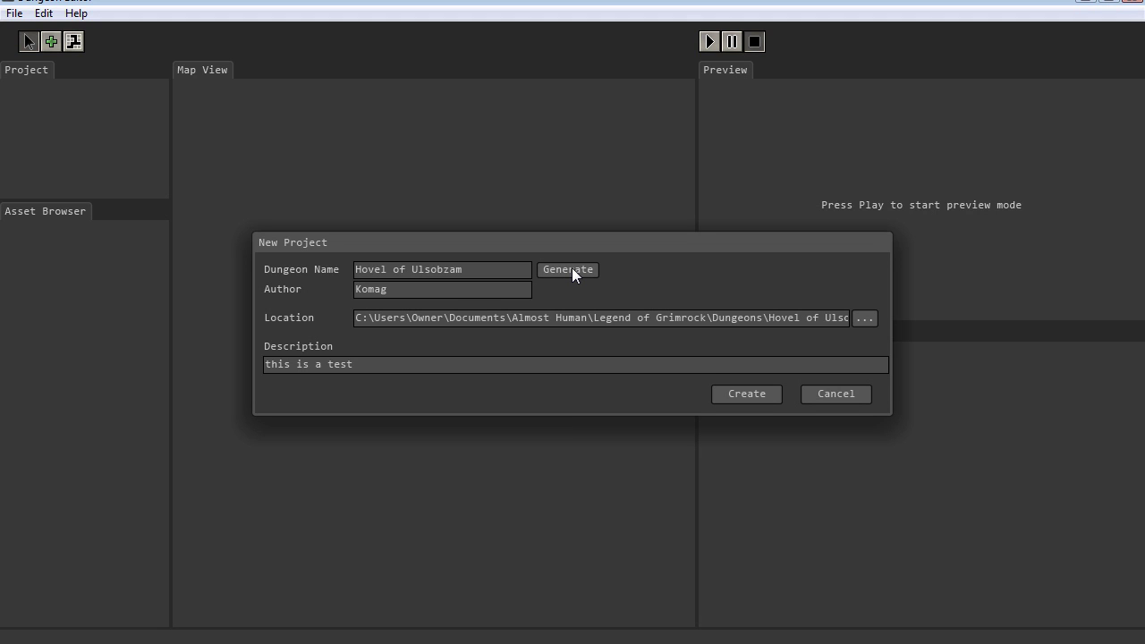
left_click(569, 268)
Replace the generated dungeon name with test and create the project
left_click_drag(524, 268, 325, 270)
type("test")
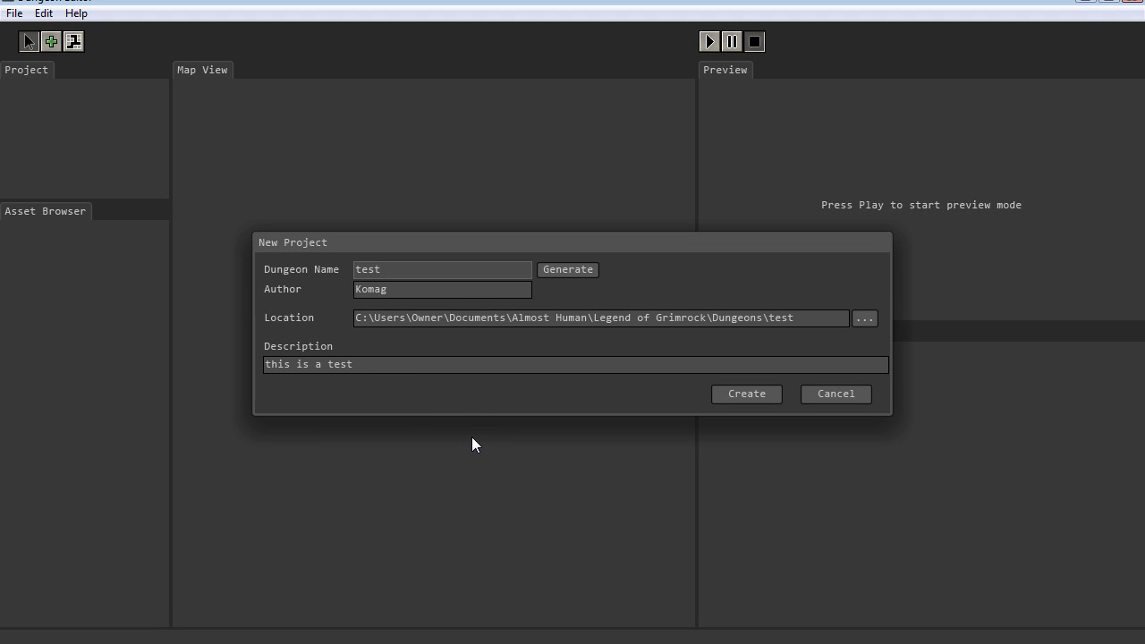
left_click(757, 394)
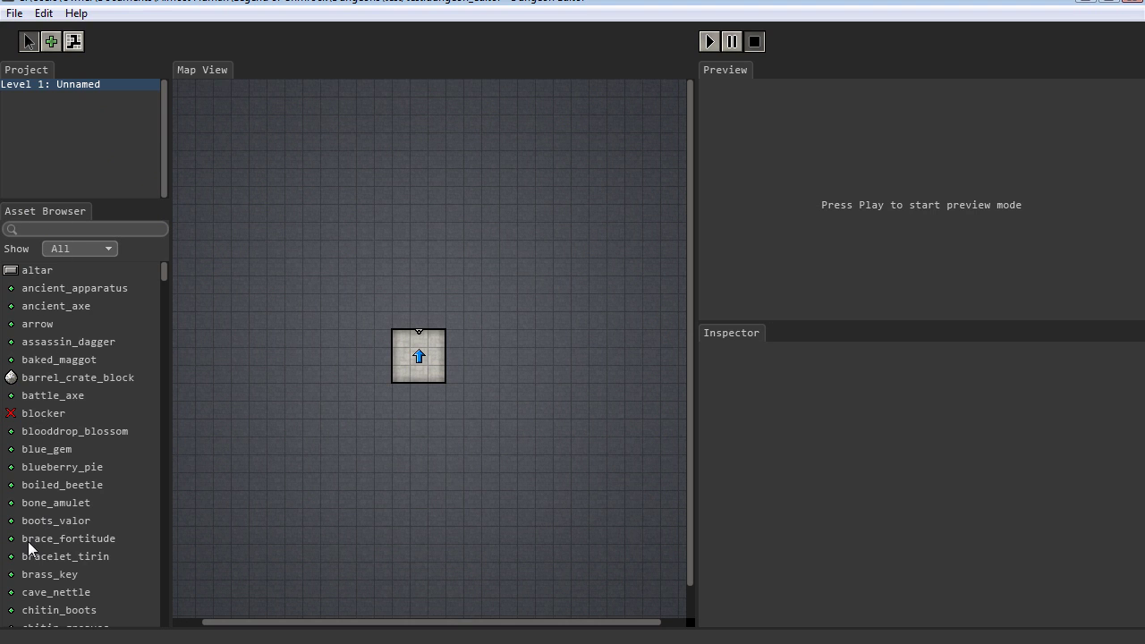
Search the asset list for torch
left_click_drag(163, 271, 37, 229)
type("tor")
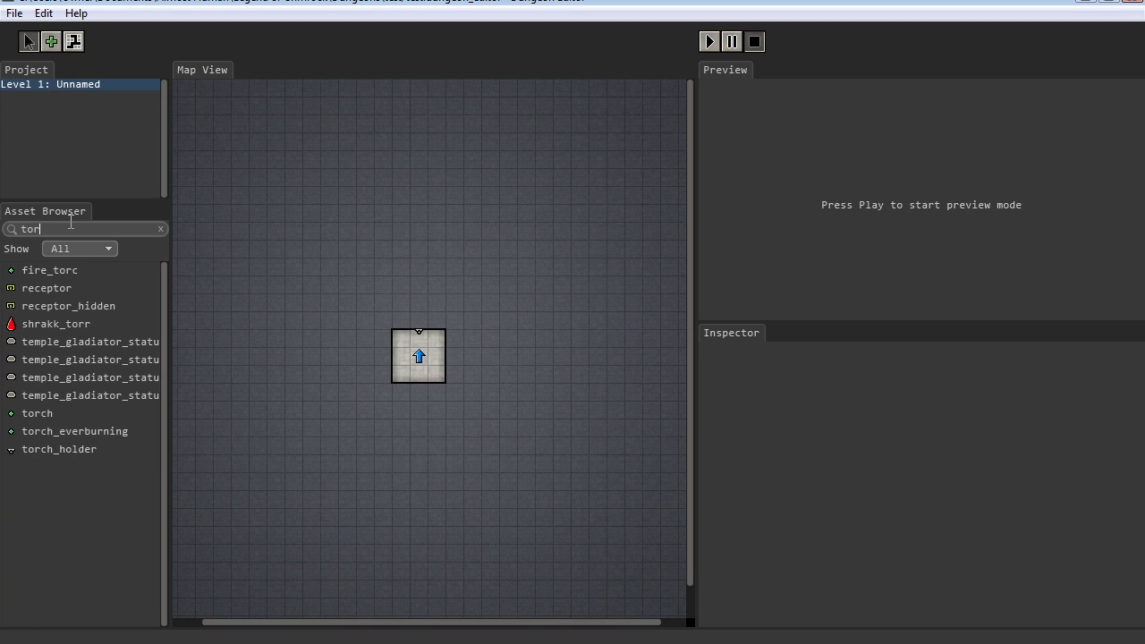
type("ch")
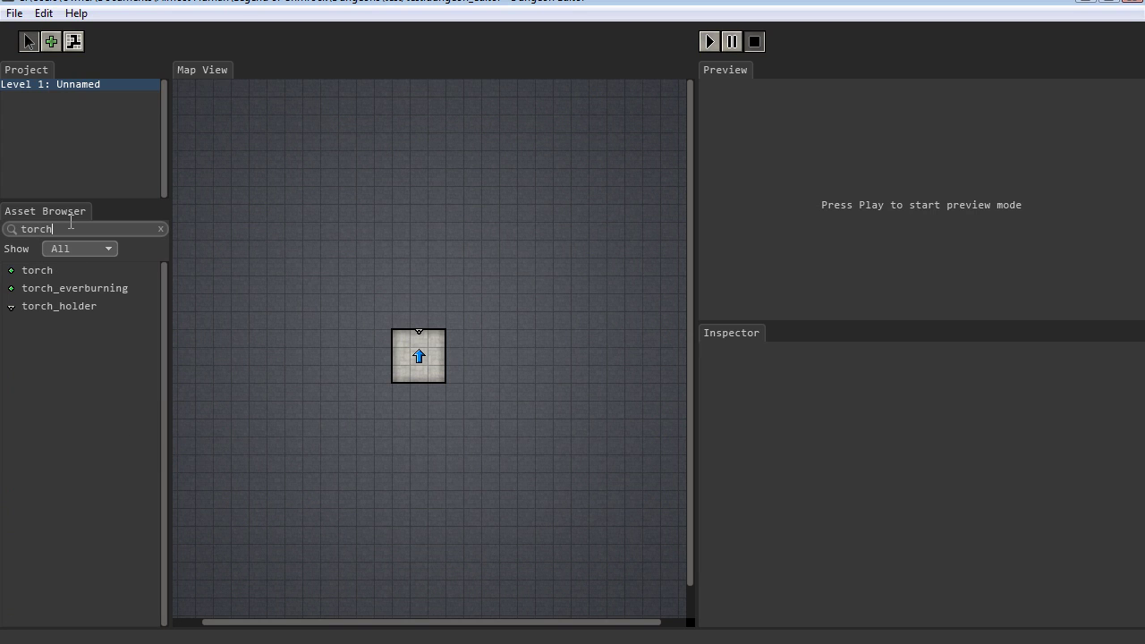
Shorten the asset search to tor and then search for plate instead
key("BackSpace")
key("BackSpace")
key("BackSpace")
key("BackSpace")
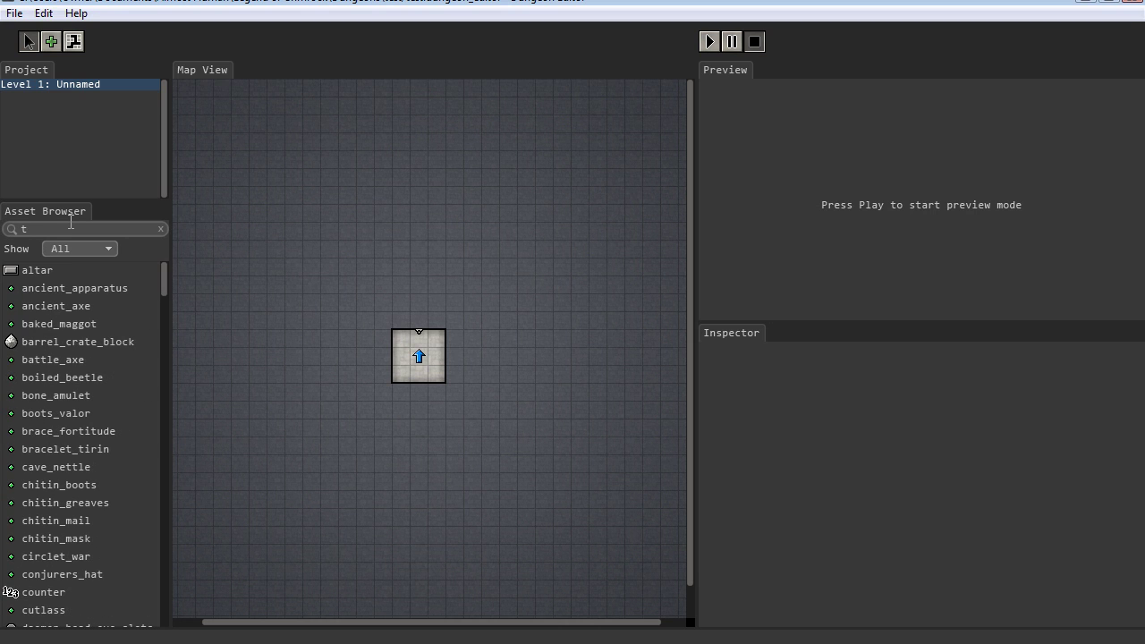
type("o")
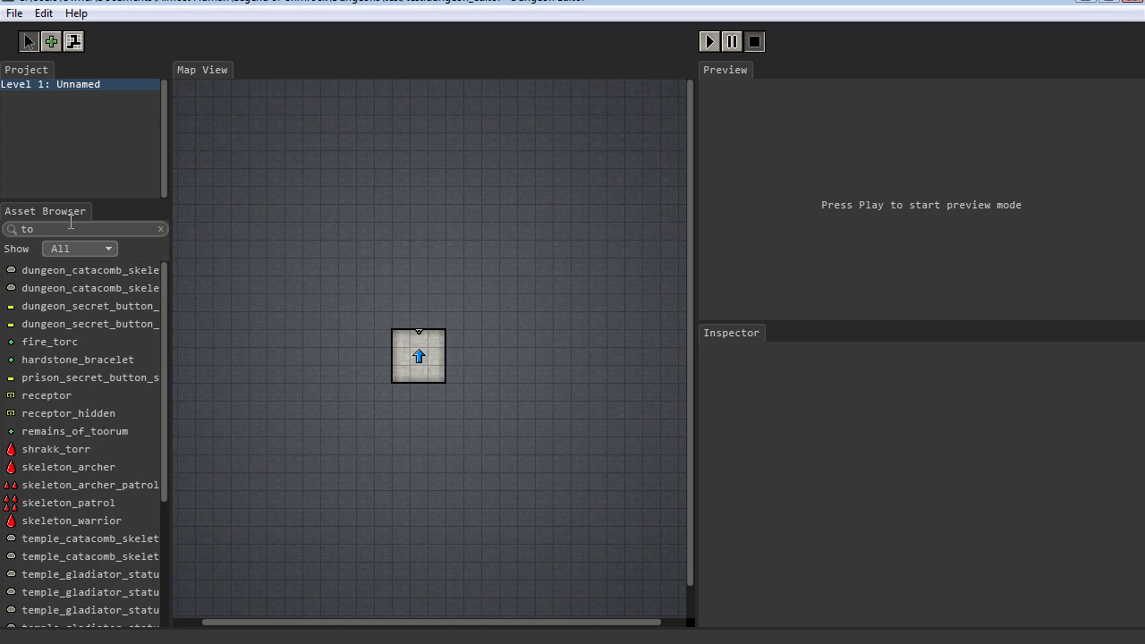
type("r")
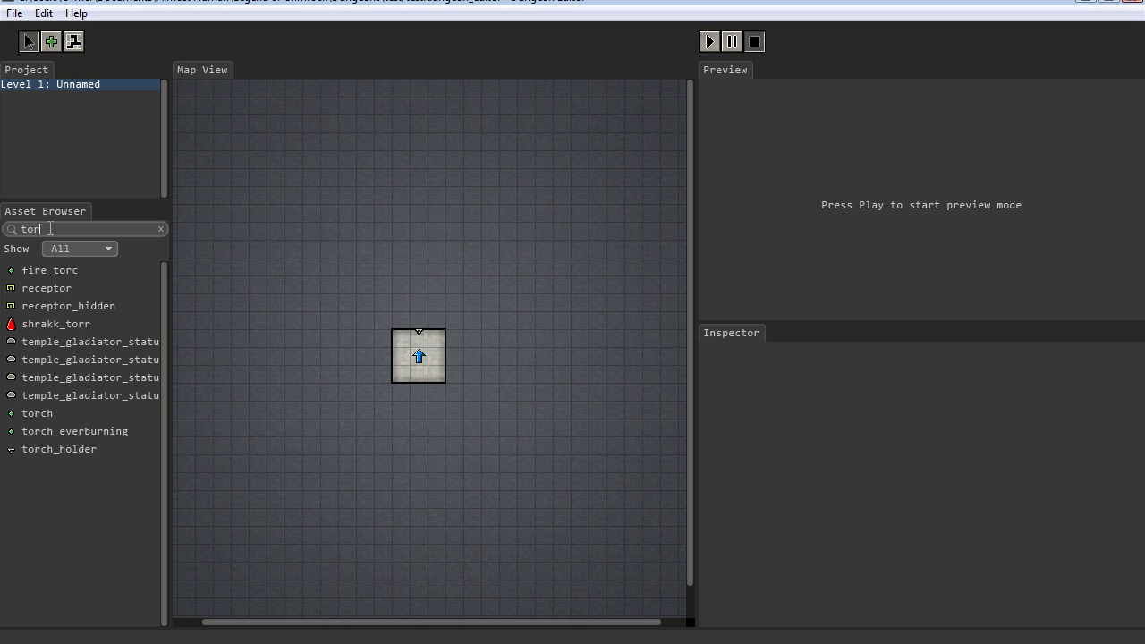
left_click_drag(43, 229, 14, 231)
type("plate")
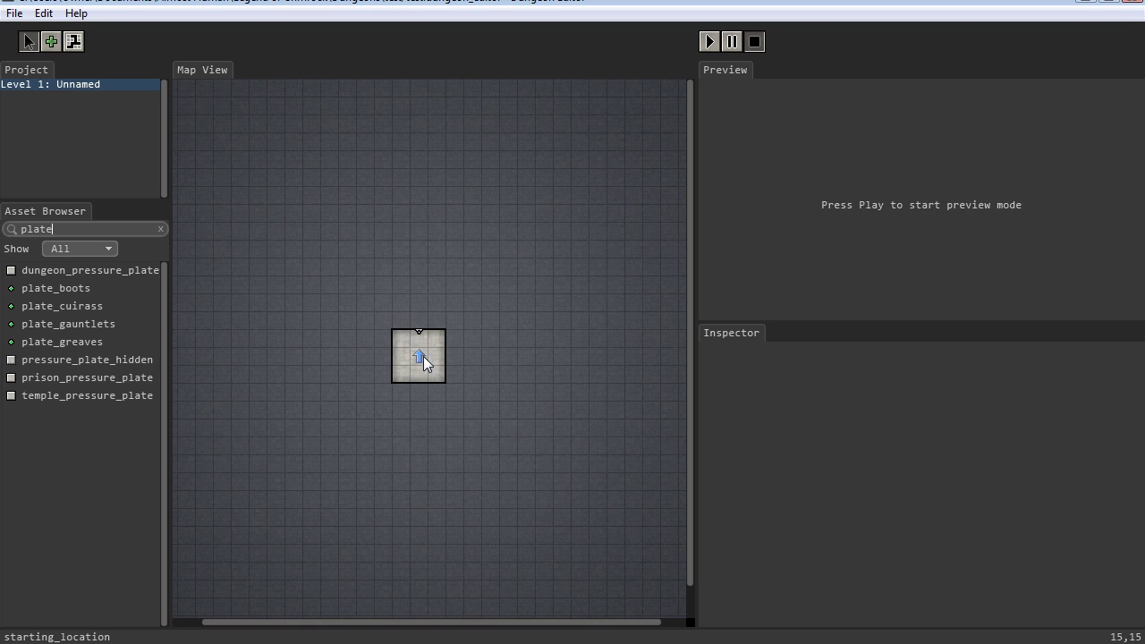
Start the dungeon preview and turn the party around in place to look at the whole room
left_click(710, 42)
key("e")
key("e")
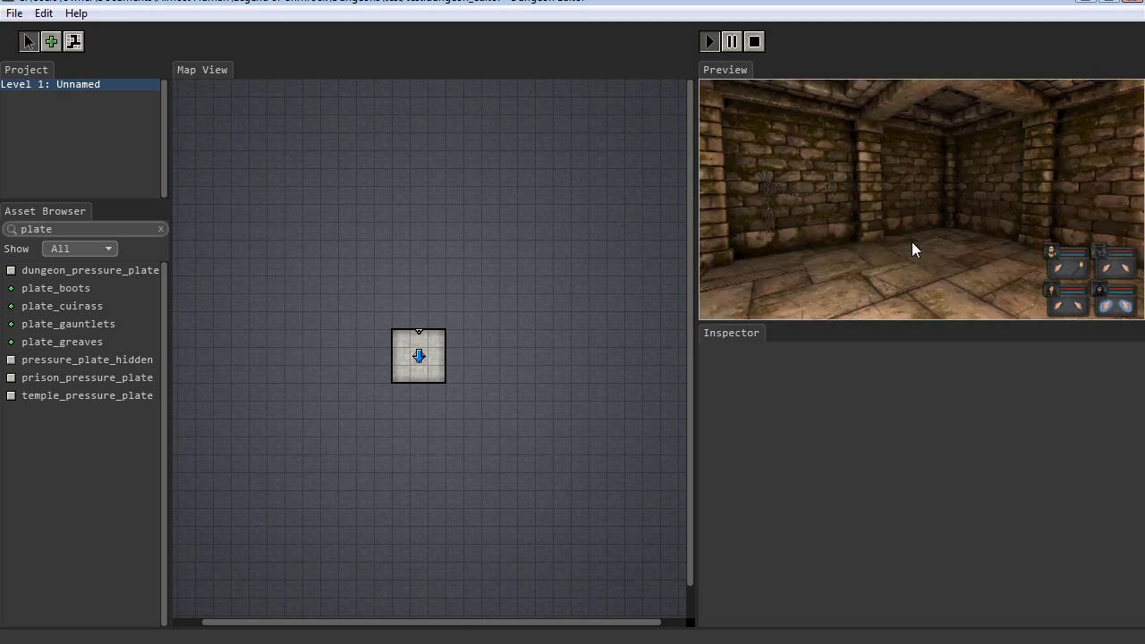
key("e")
key("e")
key("e")
key("e")
key("e")
key("e")
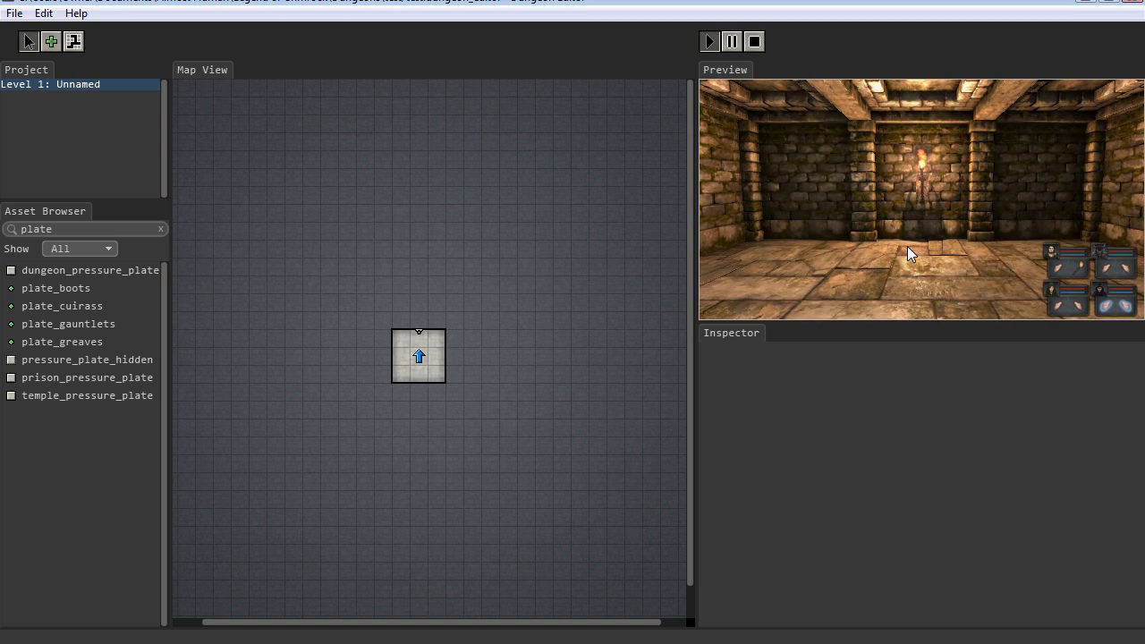
Walk the party up to the torch wall and along the side of the starting room in the preview
key("w")
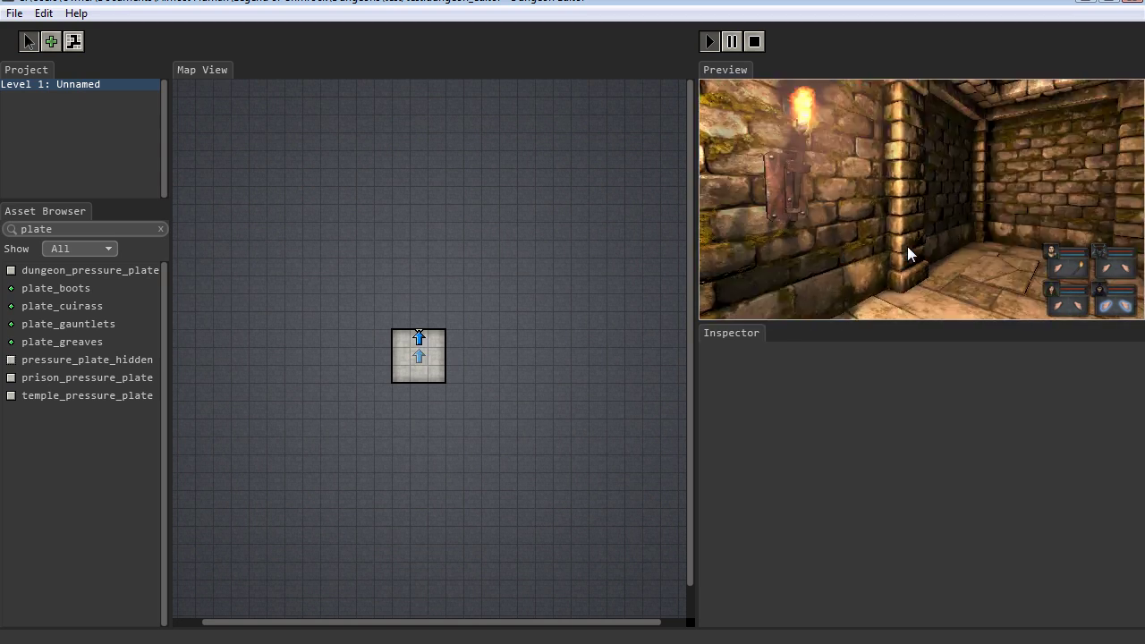
key("d")
key("s")
key("s")
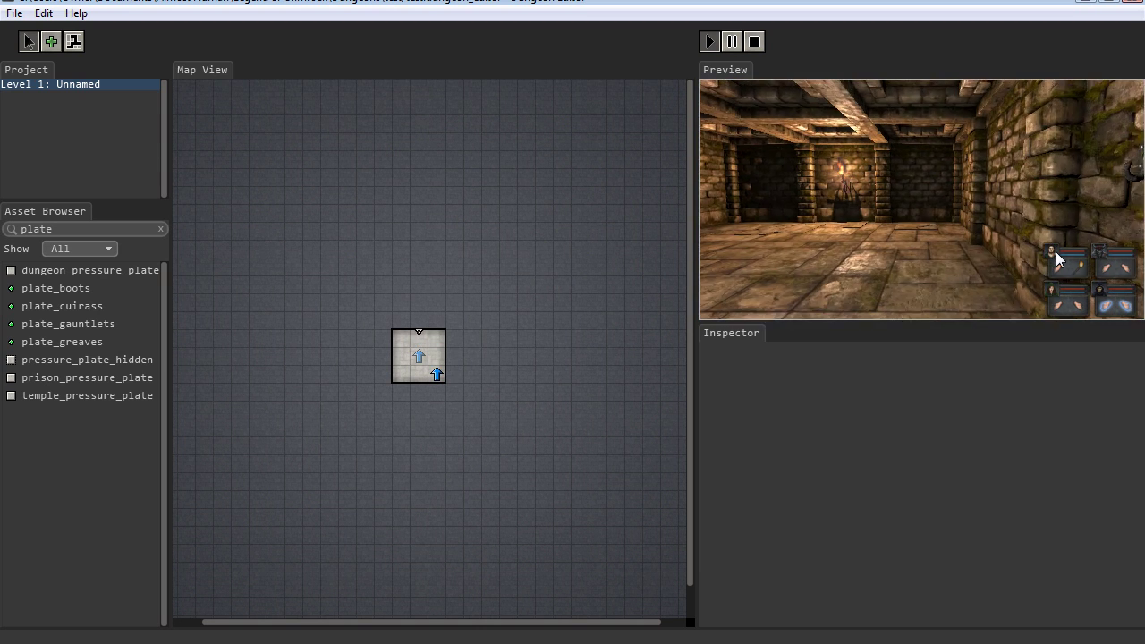
key("w")
Test attacks with the two front-row champions and open the minotaur champion's inventory
left_click(1058, 269)
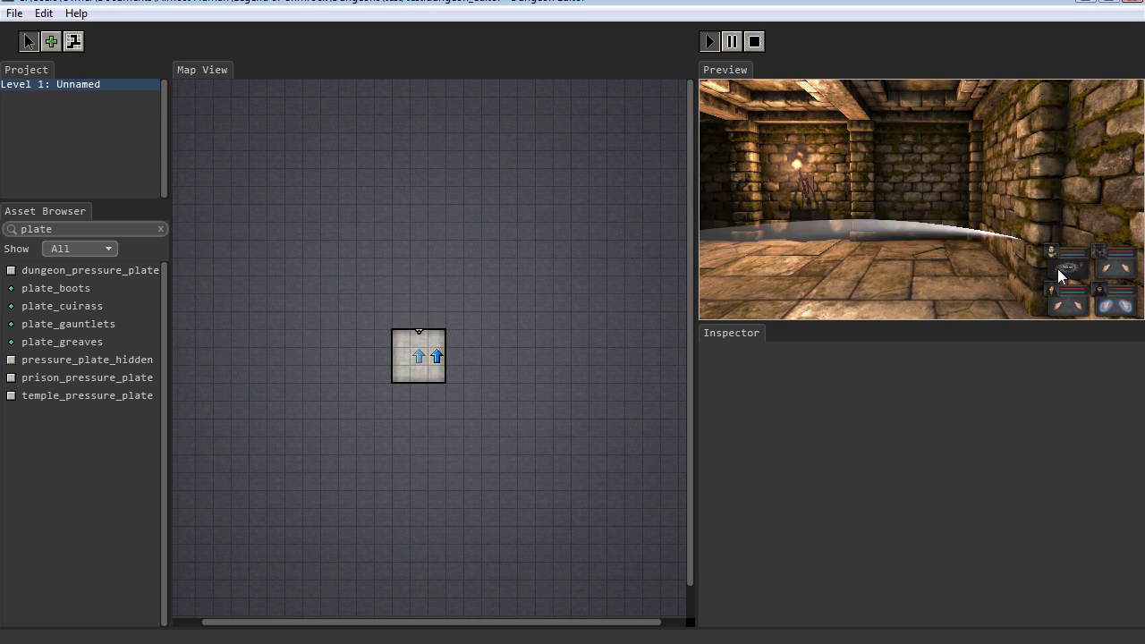
left_click(1106, 270)
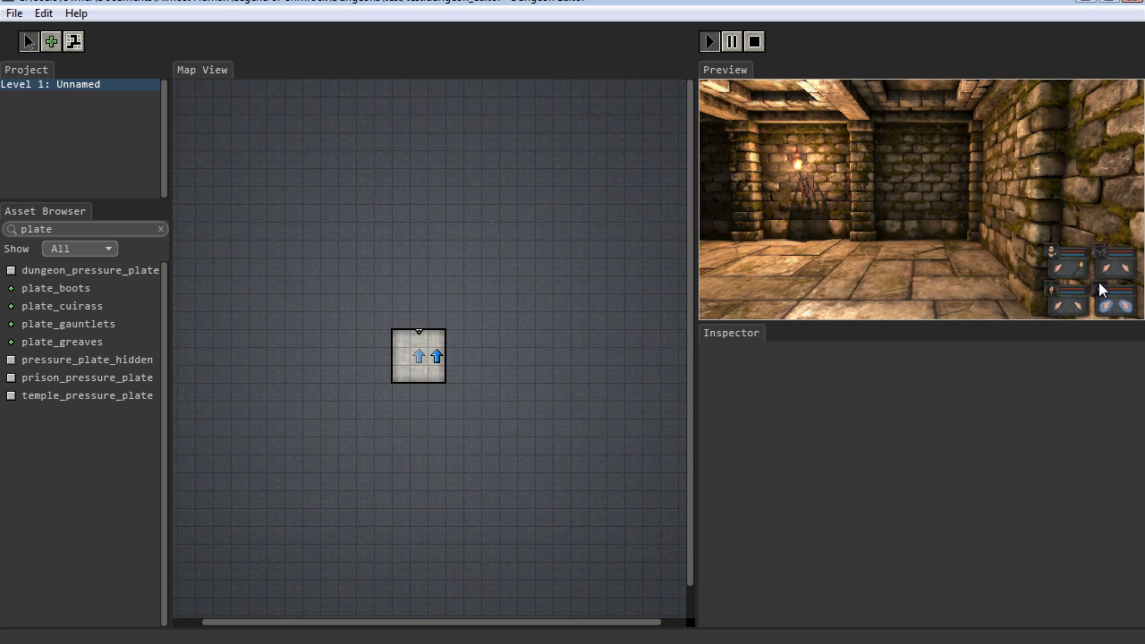
left_click_drag(1098, 257, 1051, 292)
left_click(1051, 293)
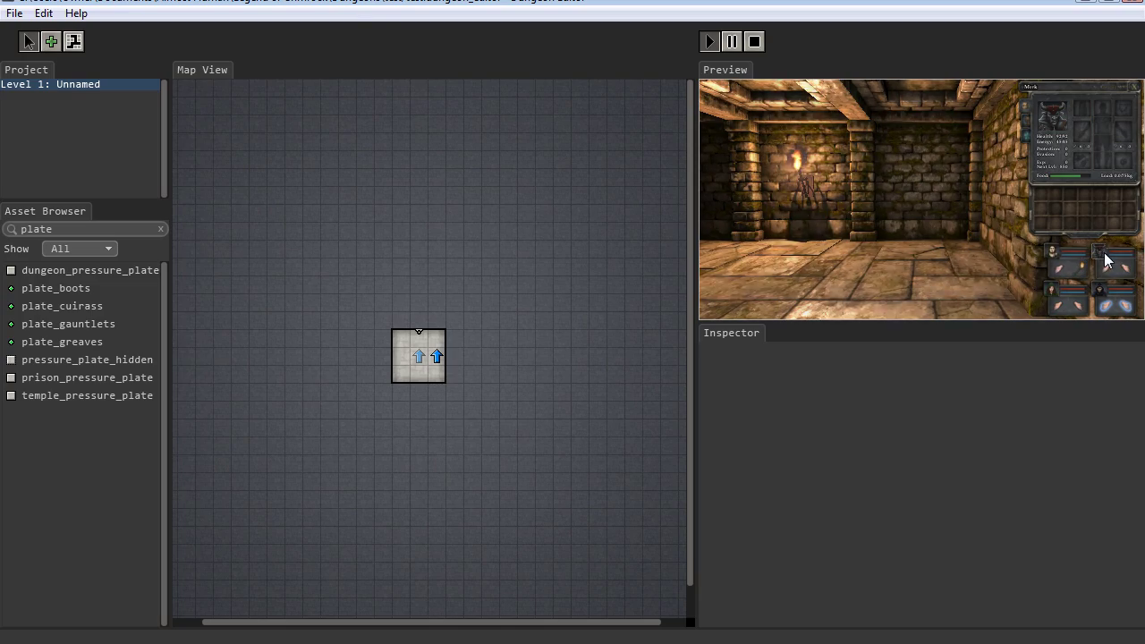
View the preview at full size, try swapping champion portraits, and return to the editor layout
key("Tab")
left_click_drag(897, 478, 1021, 464)
left_click_drag(928, 464, 1020, 466)
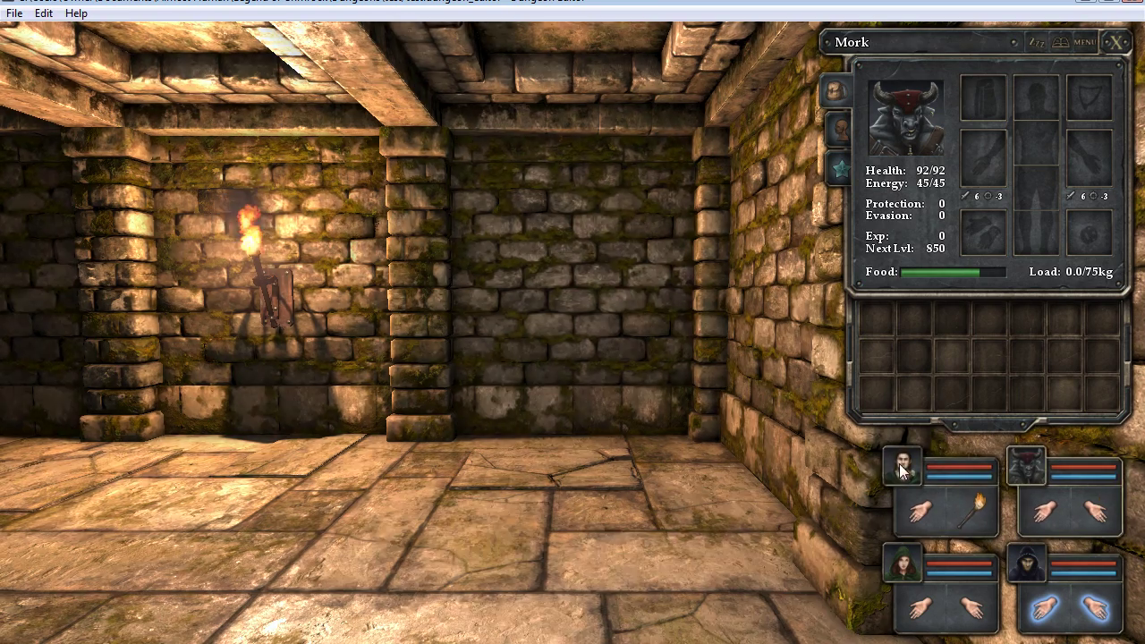
key("F11")
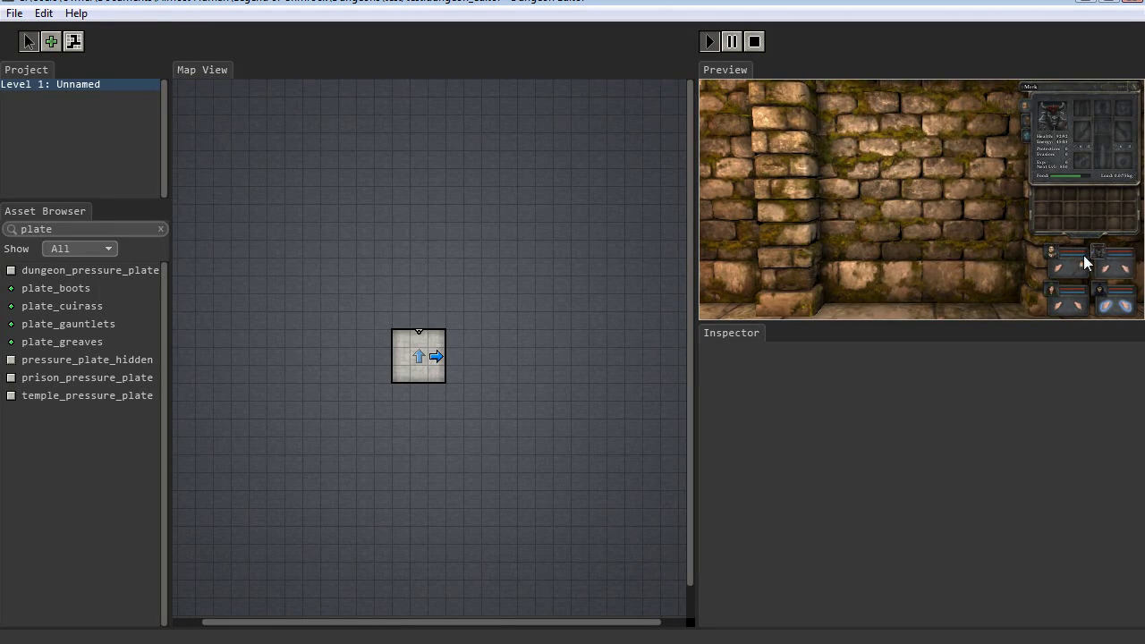
left_click_drag(1049, 290, 1050, 258)
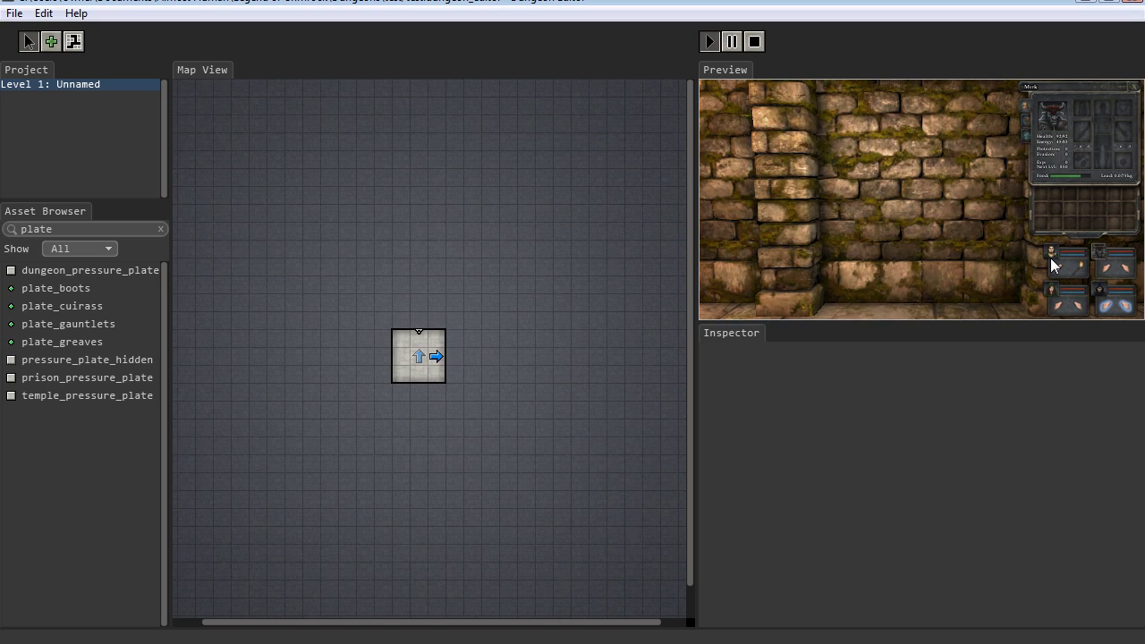
Enlarge the preview to full size and test walking and turning the party through the room
key("space")
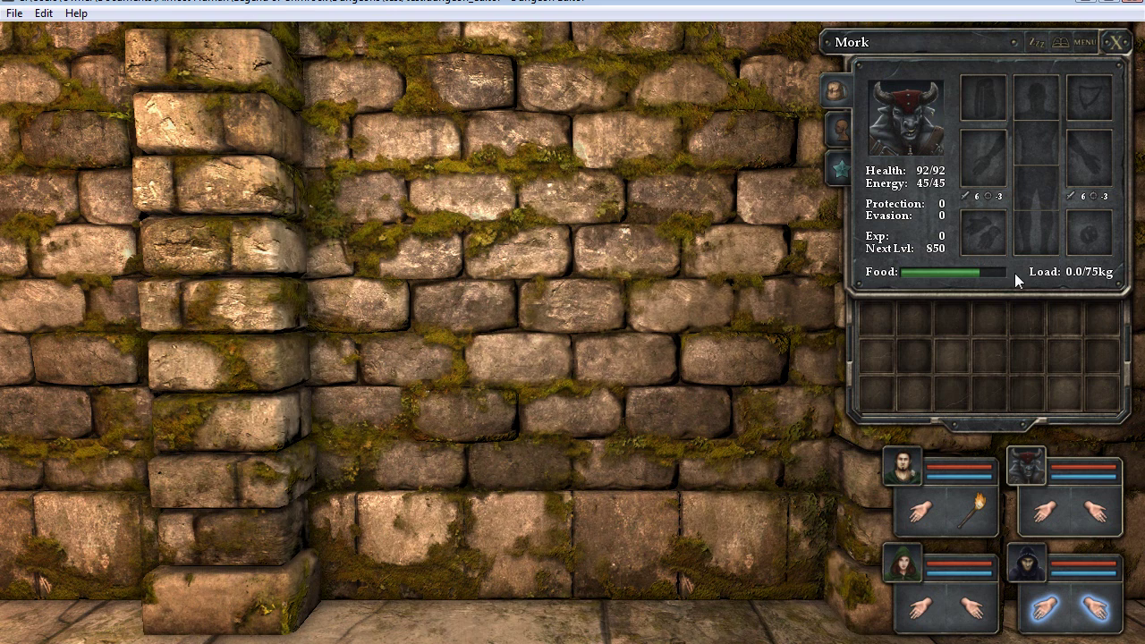
left_click_drag(900, 462, 1028, 470)
key("q")
key("w")
key("q")
key("w")
key("w")
key("q")
Walk the party to the wall torch, take the torch from its holder and put it back
key("w")
key("w")
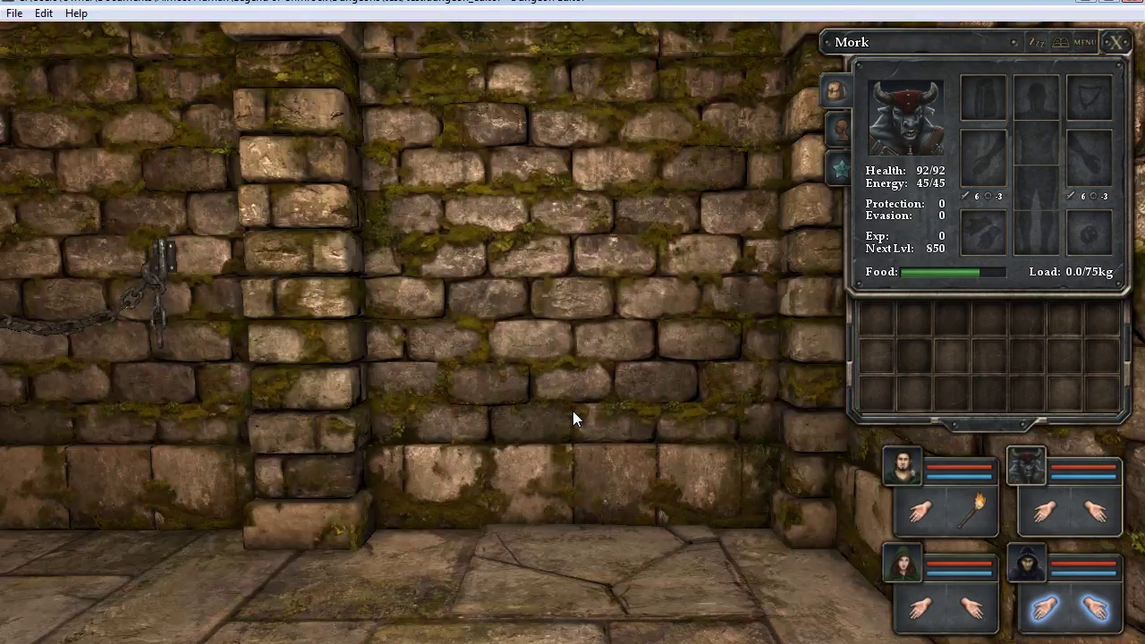
key("q")
key("w")
key("w")
key("q")
key("a")
key("w")
key("w")
left_click(570, 232)
key("e")
key("q")
left_click(566, 261)
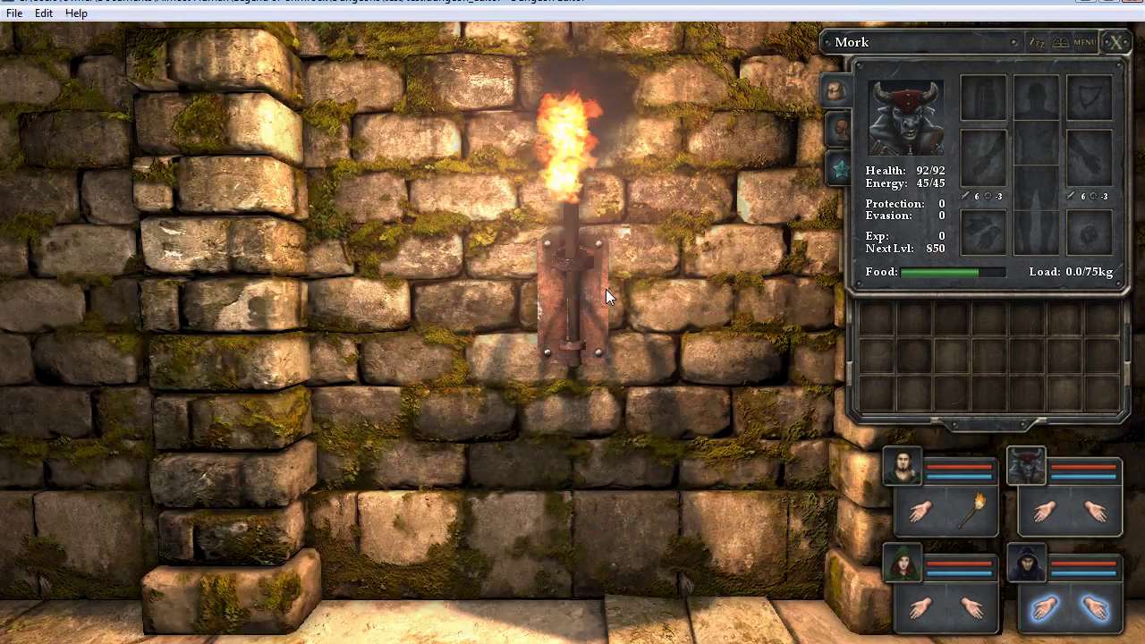
Drop the first champion's torch on the floor and take the torch out of the wall holder
left_click(975, 511)
key("e")
left_click(745, 547)
key("q")
left_click(572, 229)
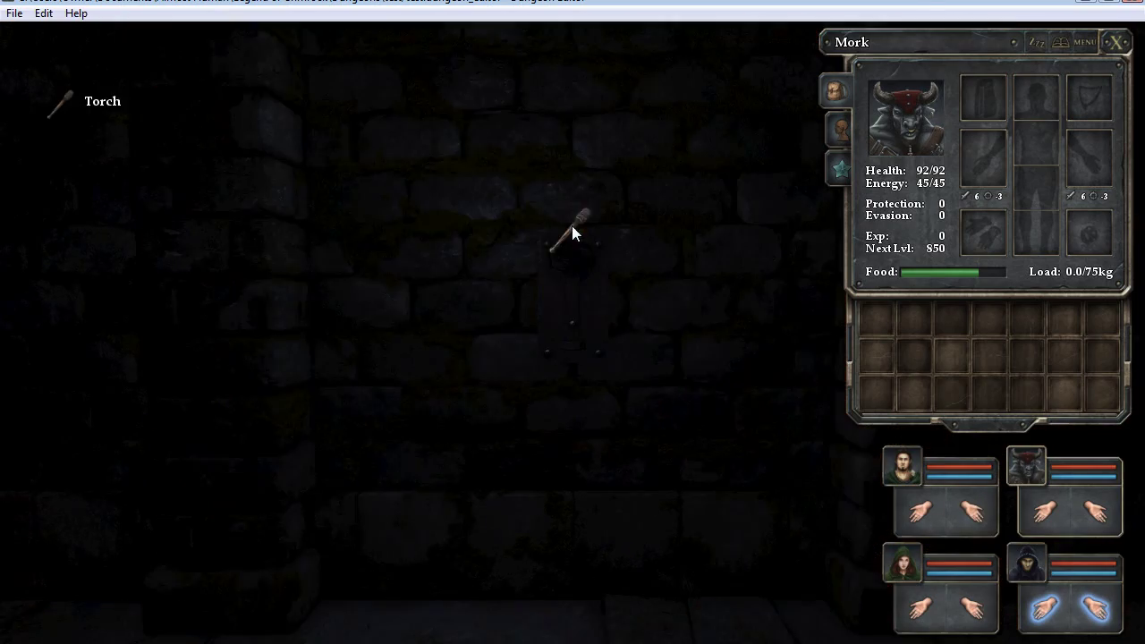
Step back and forward in the darkened room and put the torch back in its wall holder
key("s")
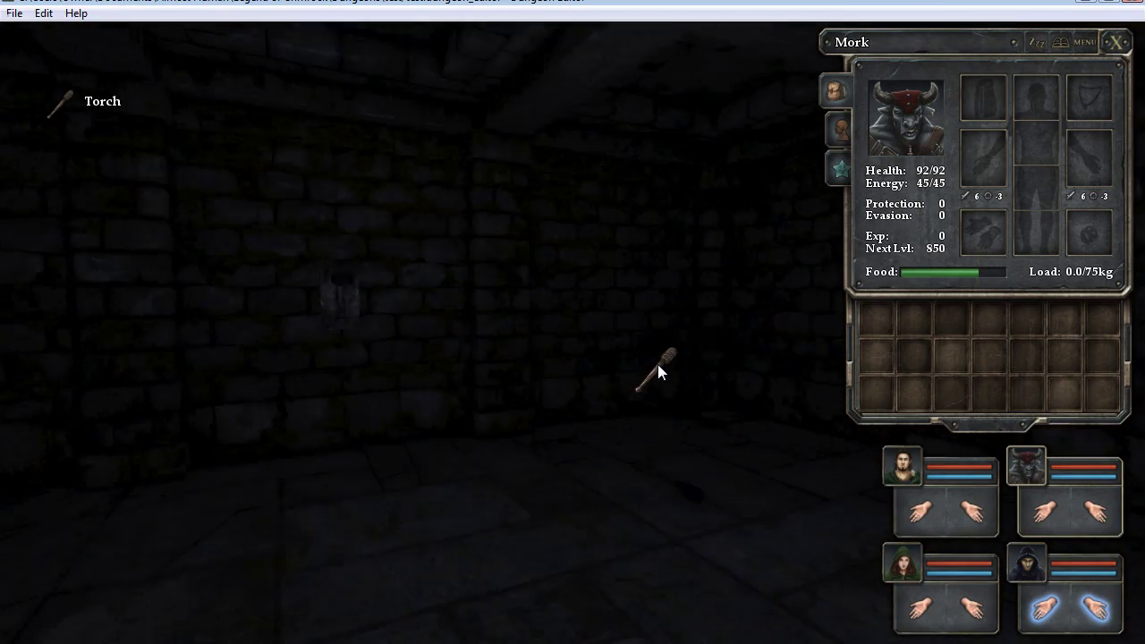
key("w")
left_click(581, 271)
key("e")
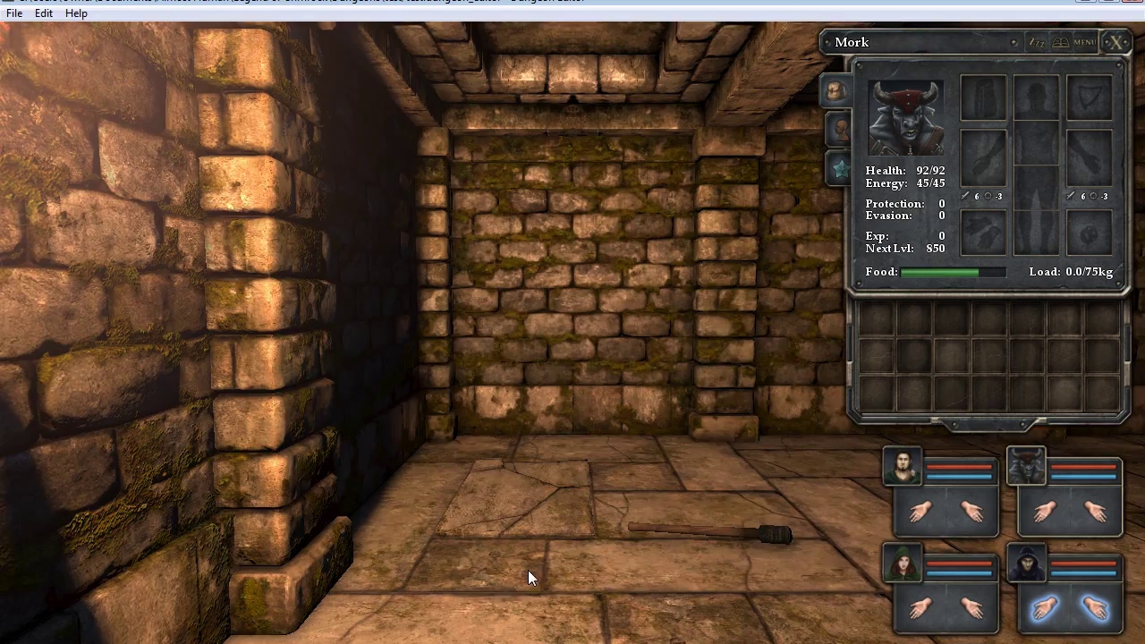
Pick up the Everburning Torch from the floor and stow it in the minotaur champion's inventory
left_click(725, 534)
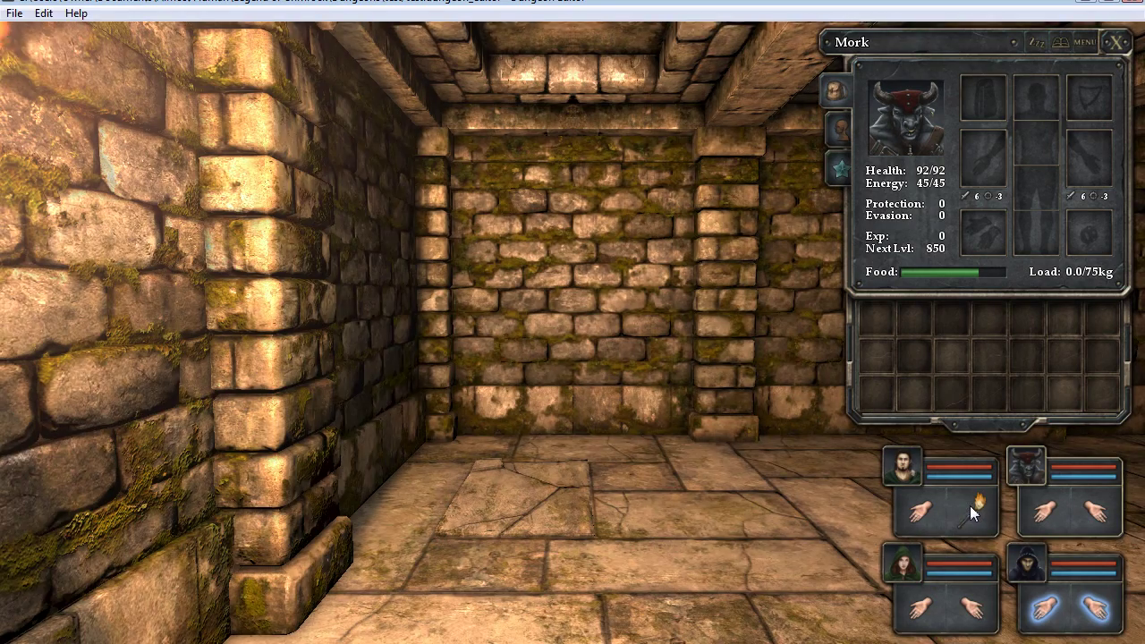
left_click(971, 508)
key("d")
left_click(955, 512)
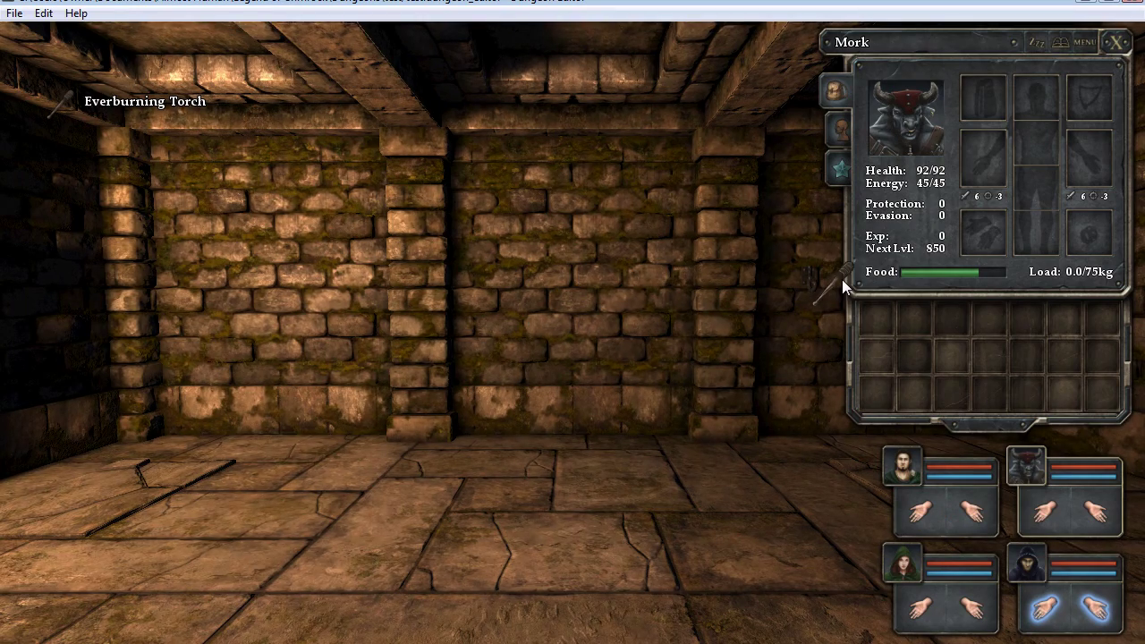
left_click(881, 311)
Move the Everburning Torch from the inventory back into the first champion's hand
key("q")
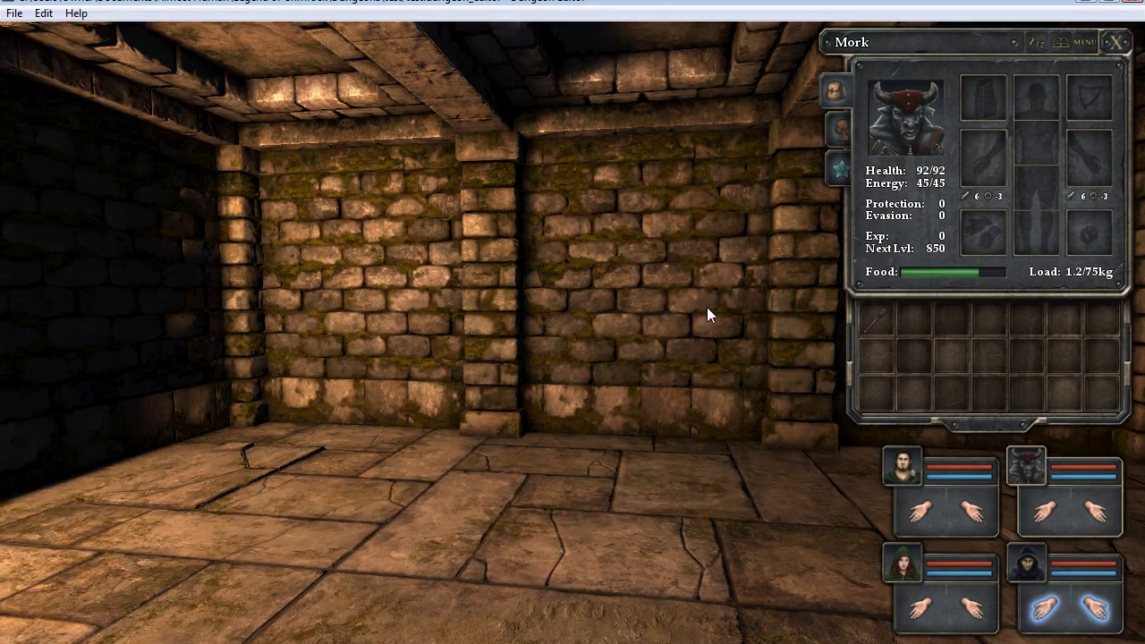
left_click(875, 315)
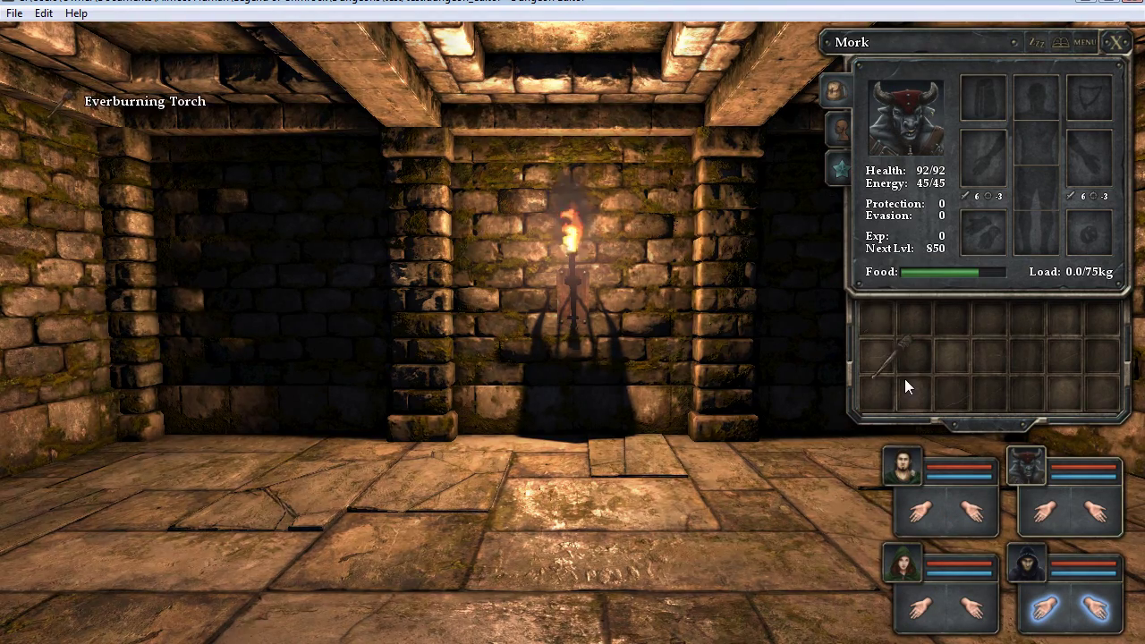
left_click(972, 505)
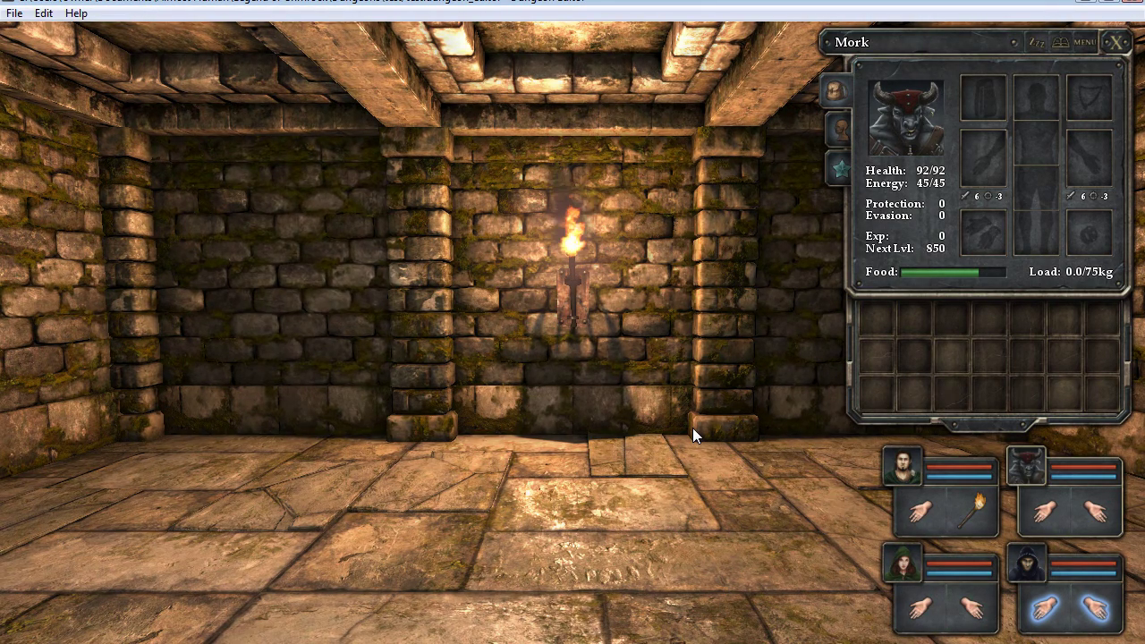
Leave the full-size view and pause the dungeon preview
key("Escape")
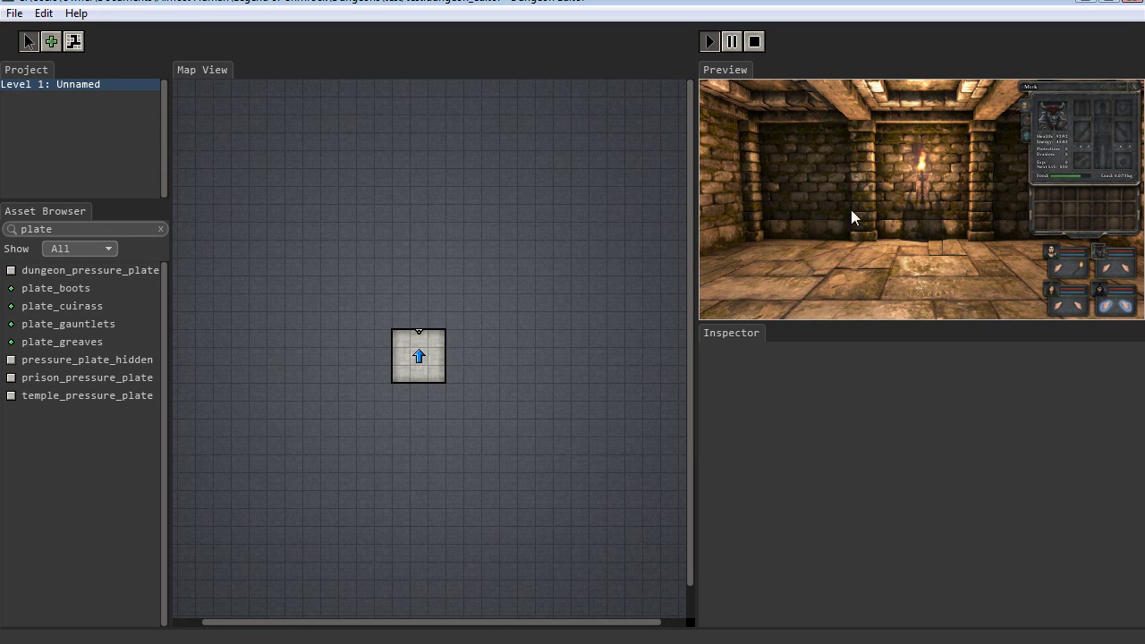
left_click(729, 43)
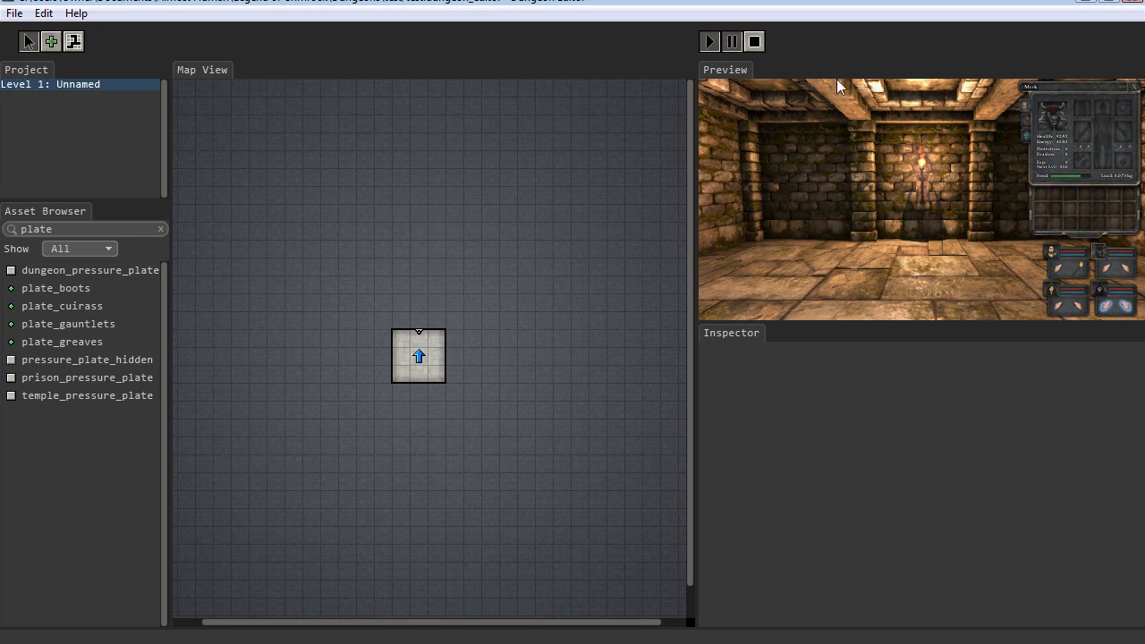
Stop and restart the dungeon preview twice
left_click(757, 43)
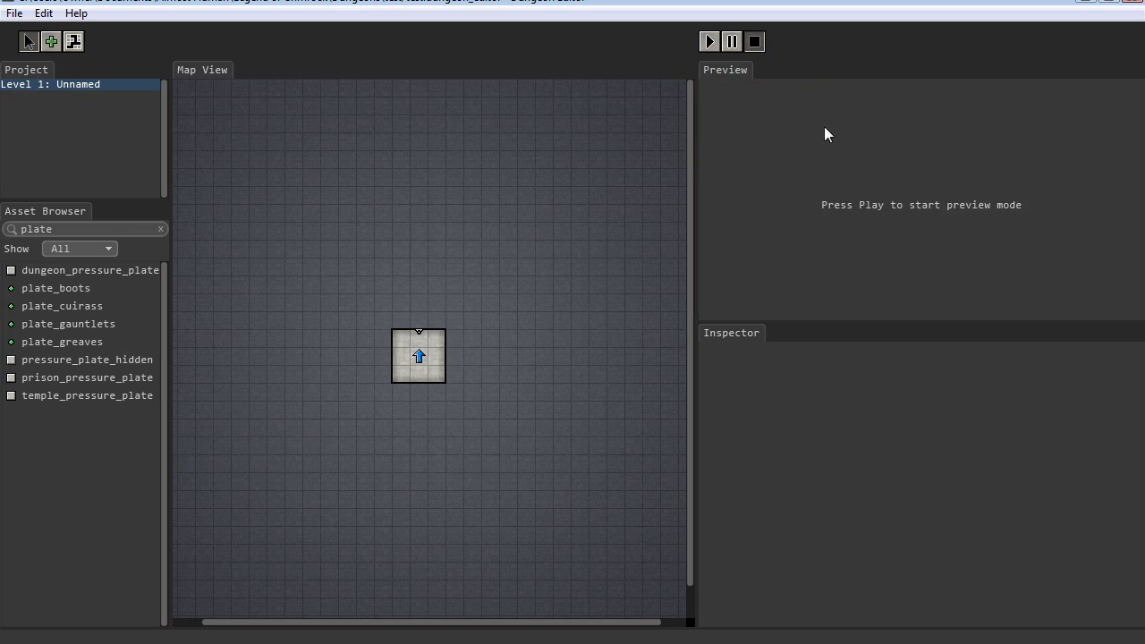
left_click(710, 42)
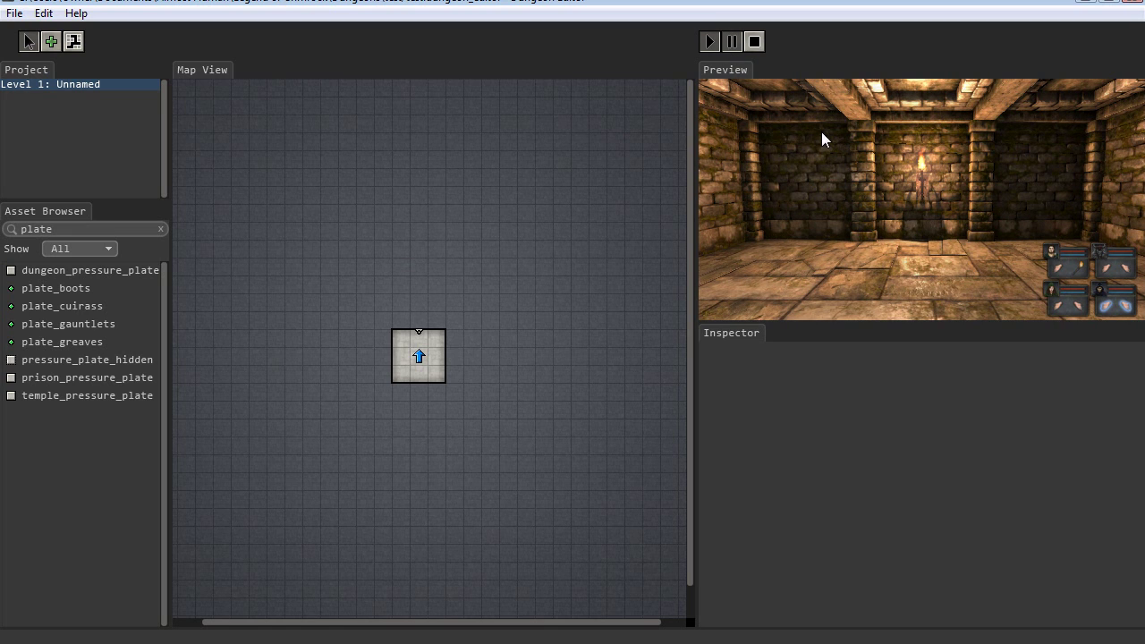
left_click(753, 43)
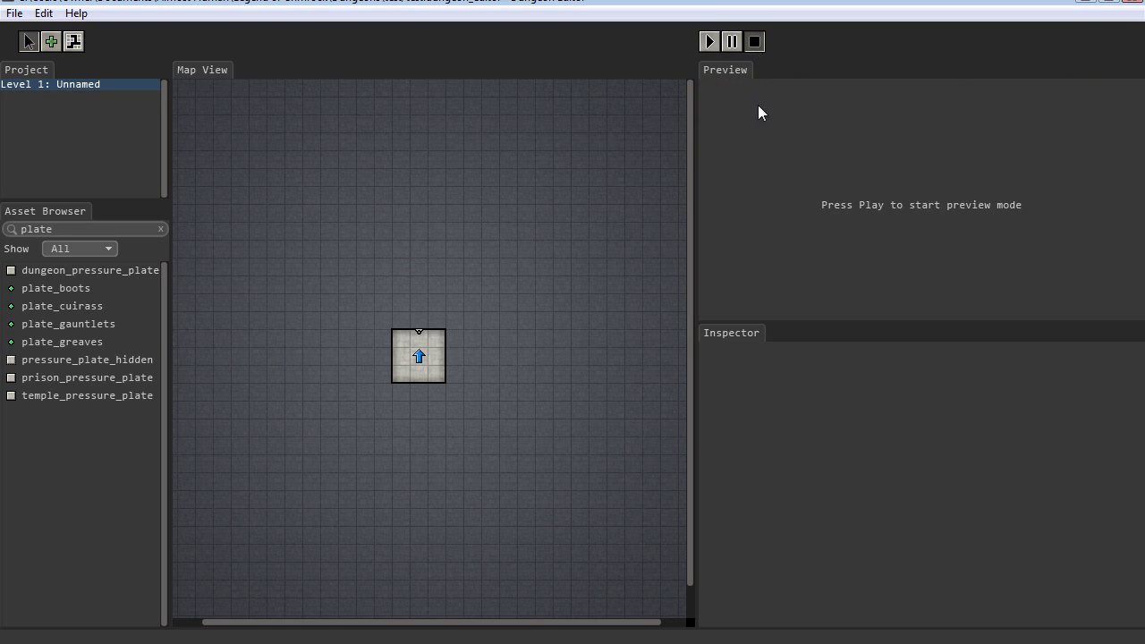
left_click(710, 42)
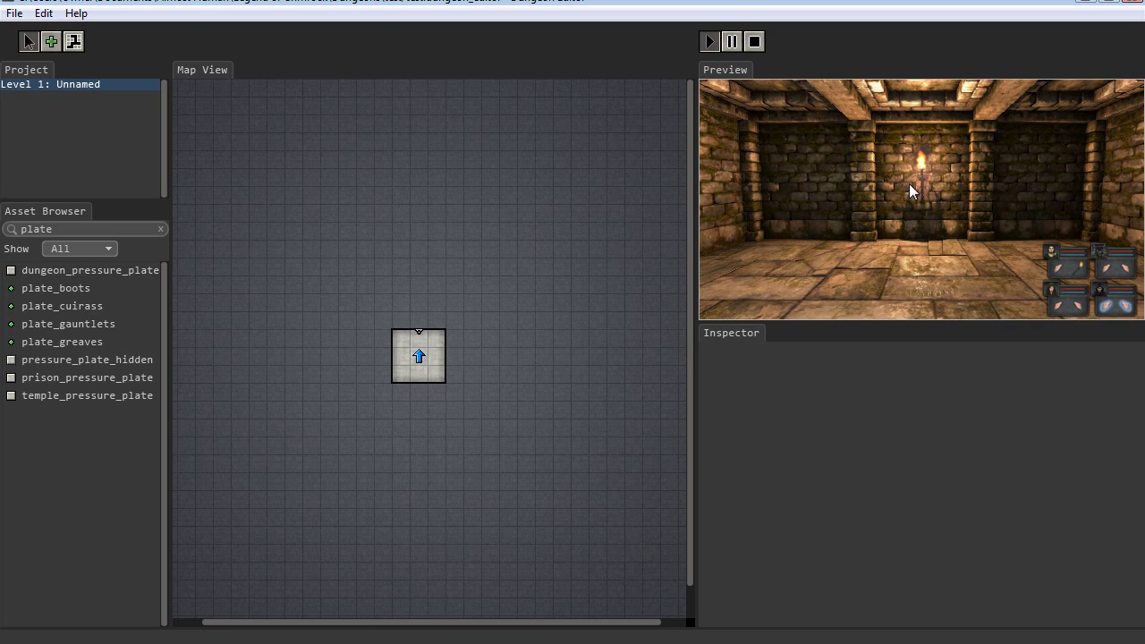
Draw a one-tile-wide corridor looping from the room's east side around to its south side and view it in the reloaded preview
left_click(73, 42)
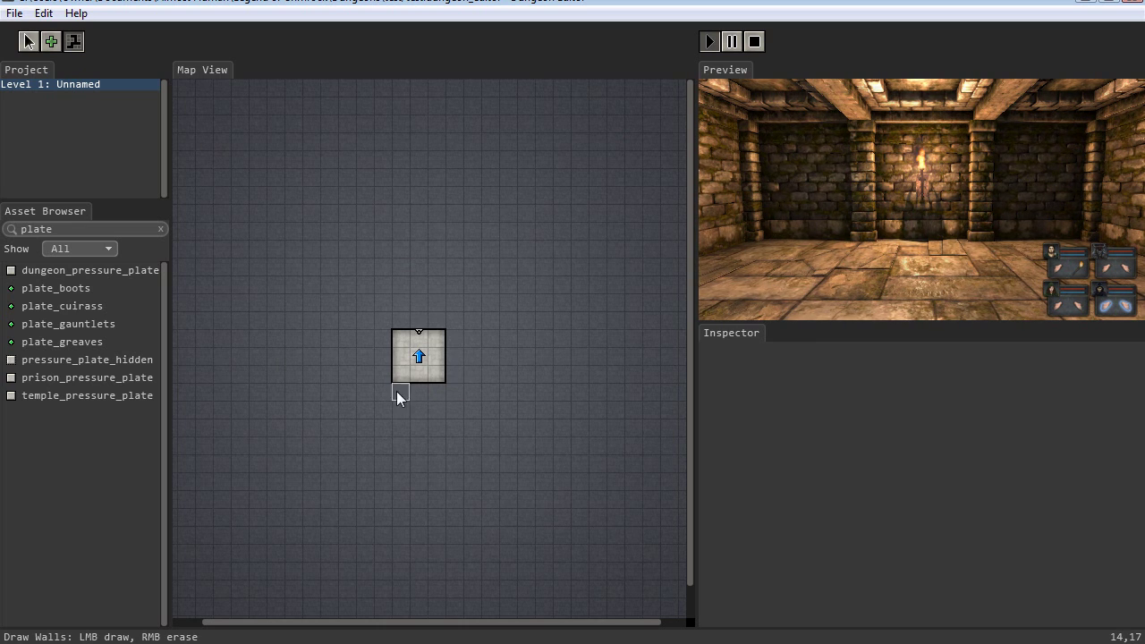
mouse_move(453, 343)
left_mouse_down()
mouse_move(469, 337)
mouse_move(471, 415)
mouse_move(441, 436)
mouse_move(425, 432)
mouse_move(415, 396)
left_mouse_up()
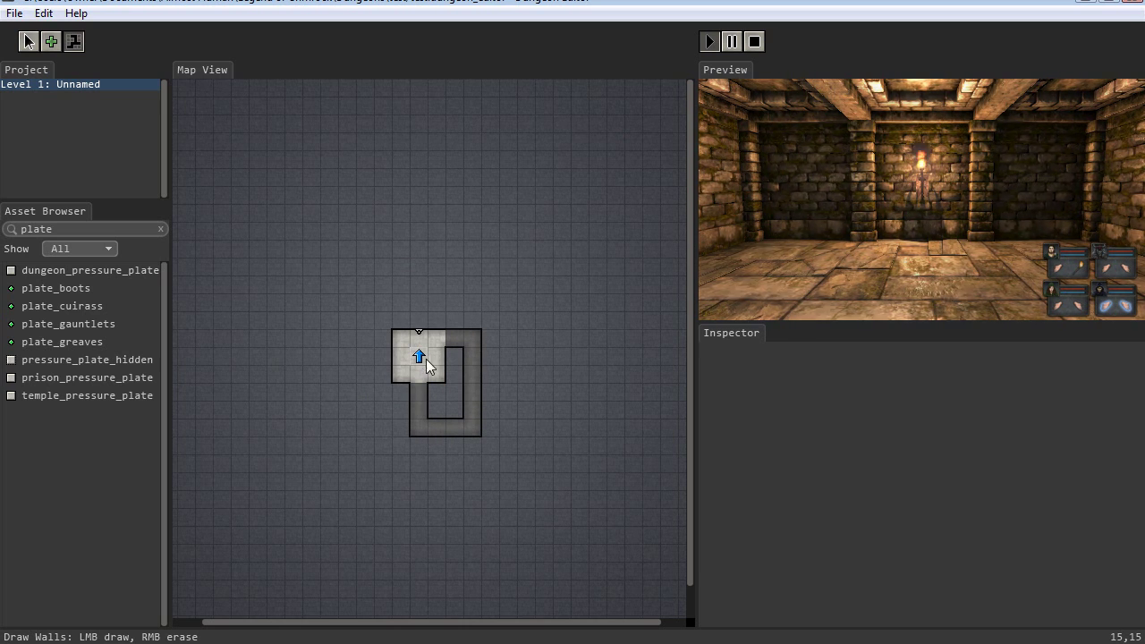
left_click(879, 212)
key("e")
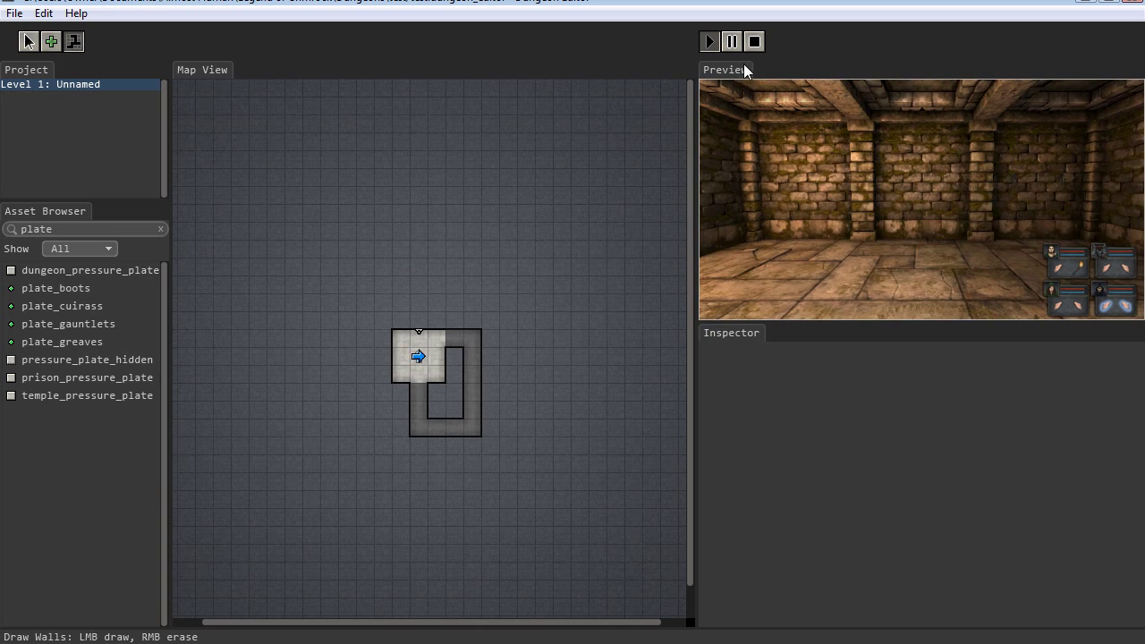
left_click(709, 45)
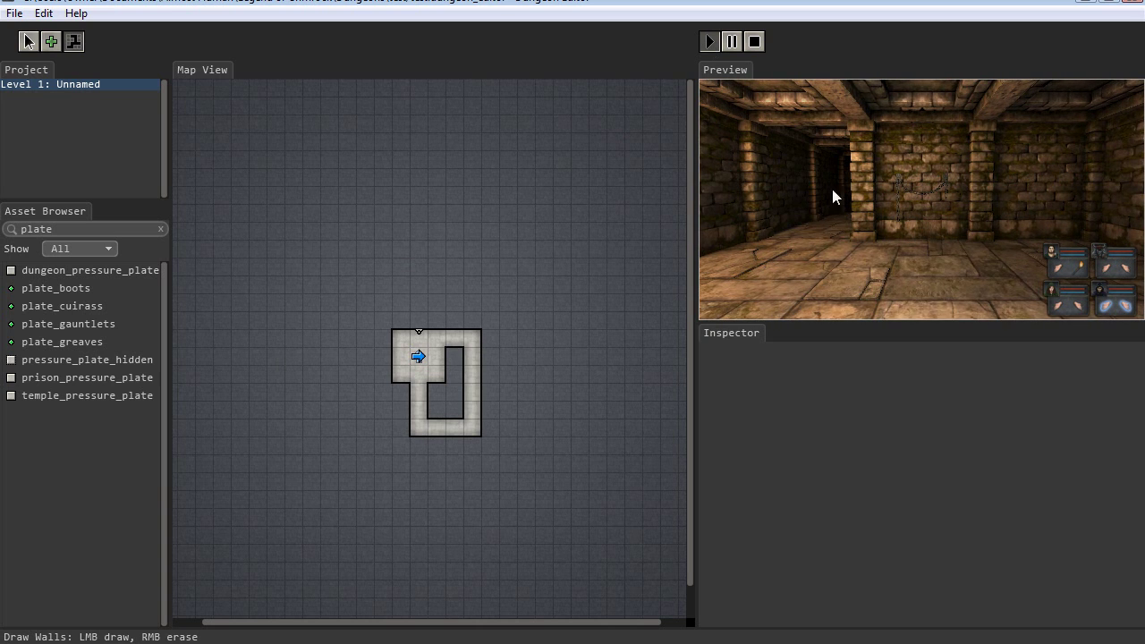
key("e")
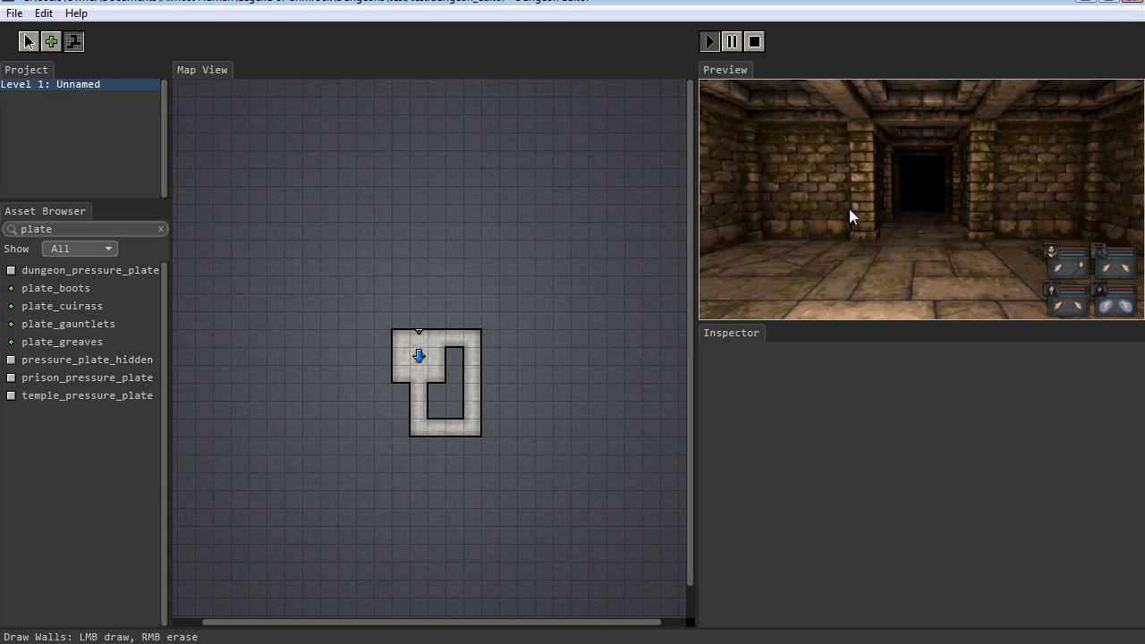
key("q")
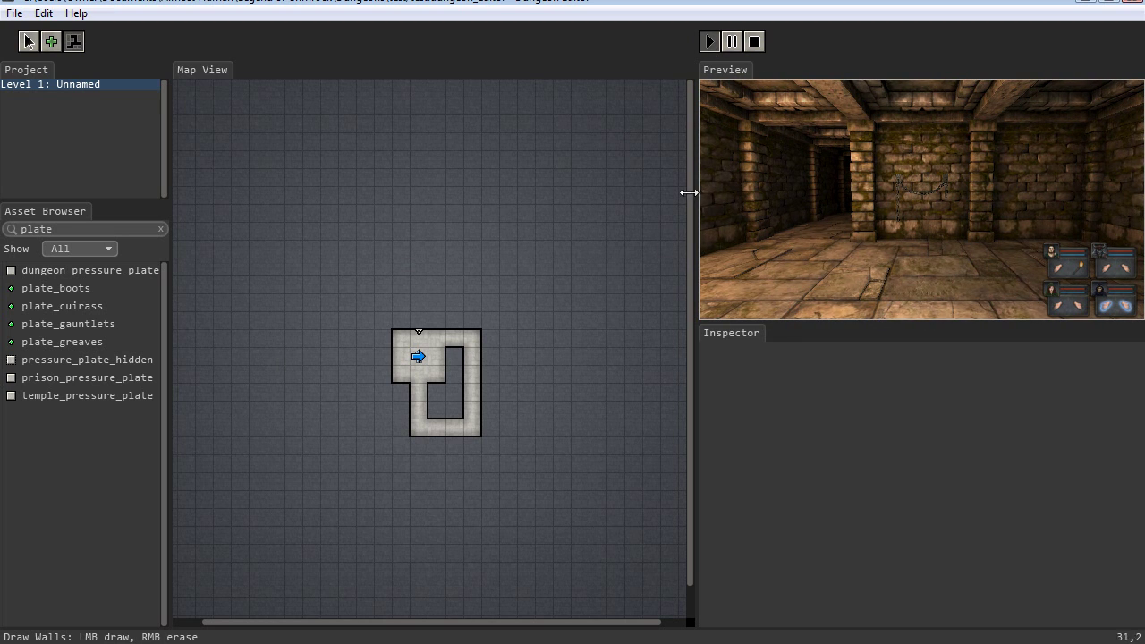
Open up the wall tile at 17,15 east of the room and walk into it in the reloaded preview
left_click(454, 355)
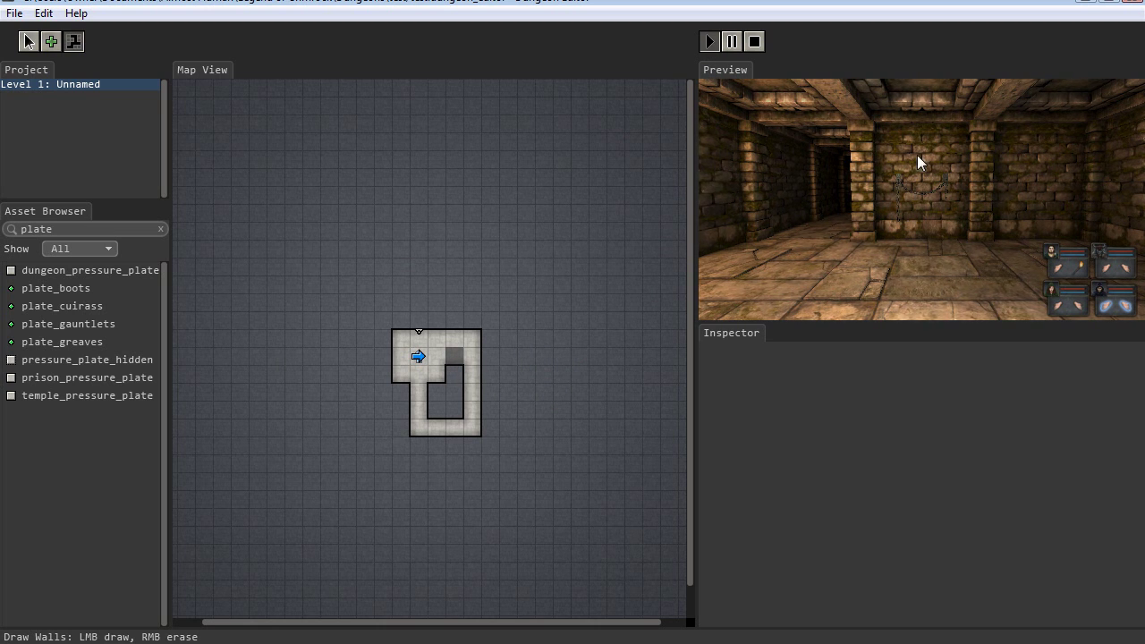
left_click(710, 42)
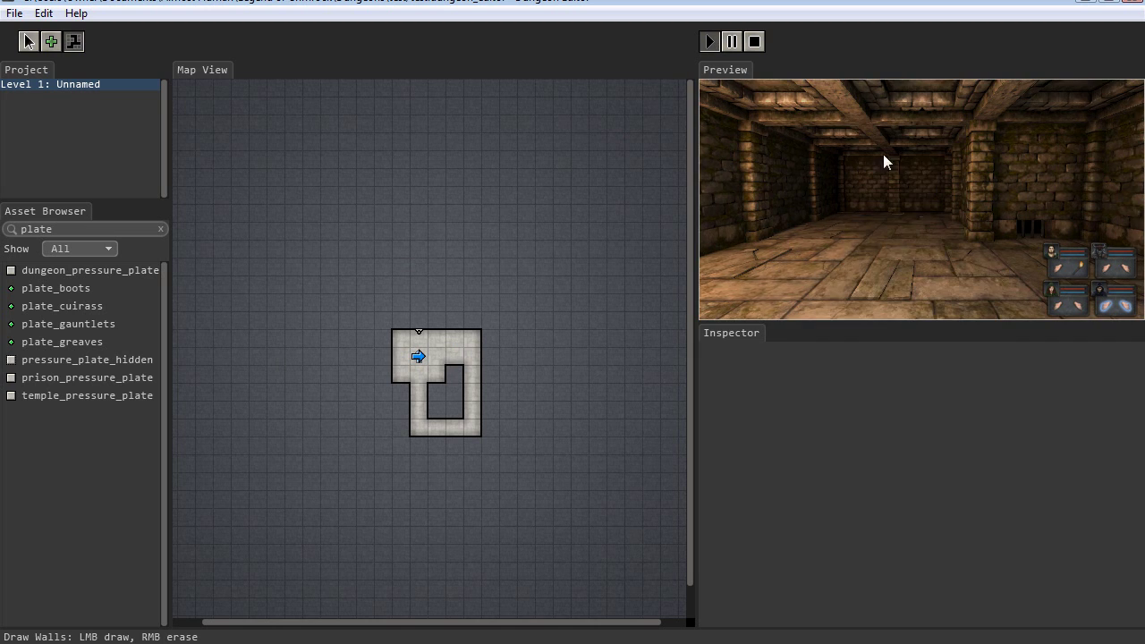
key("w")
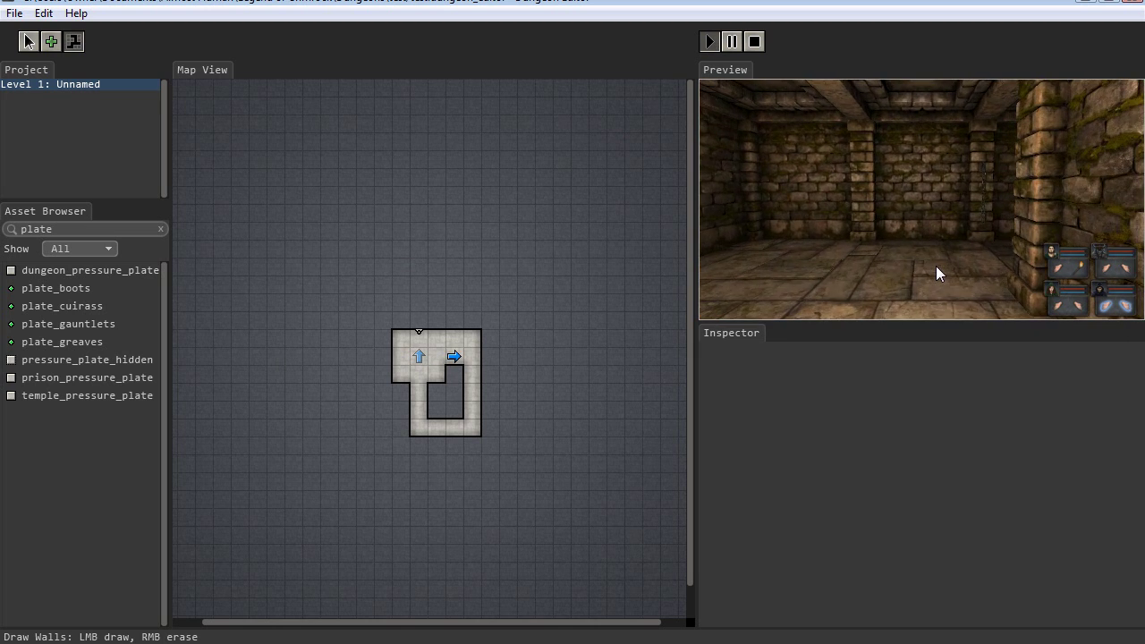
key("s")
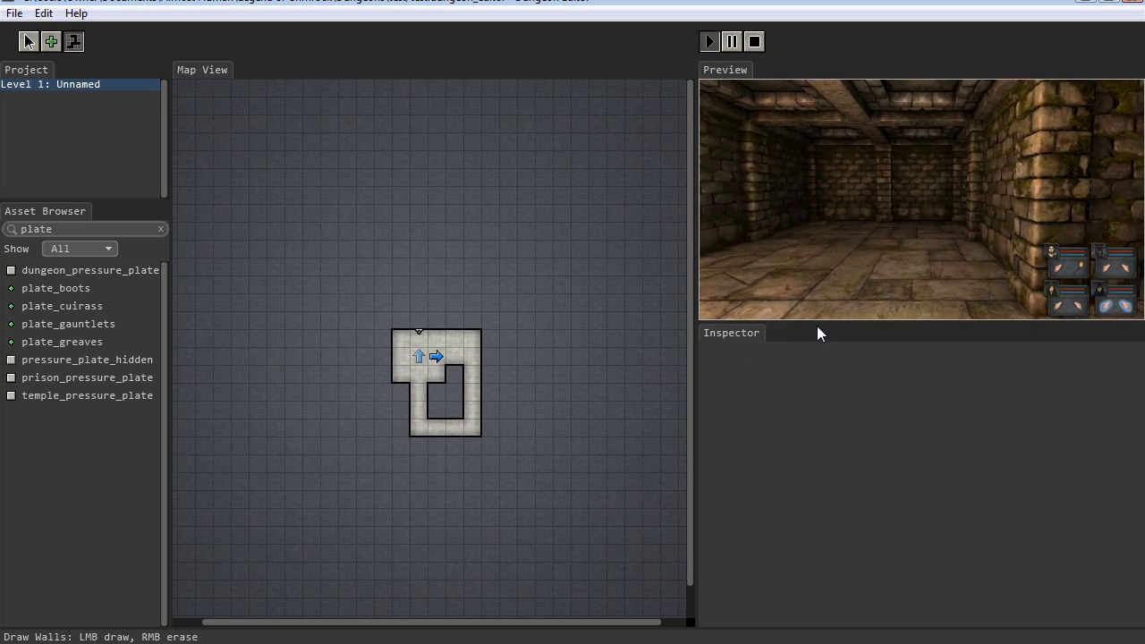
Walk the party through the whole corridor loop to its west leg, facing north toward the room
key("w")
key("w")
key("e")
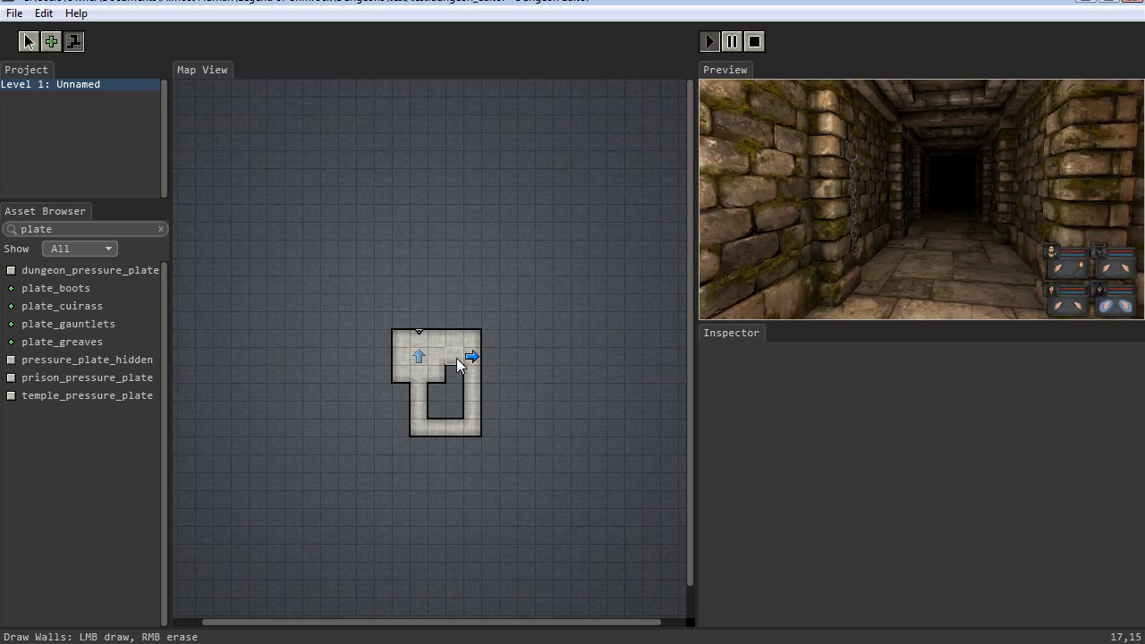
key("w")
key("w")
key("w")
key("w")
key("e")
key("w")
key("w")
key("w")
key("e")
key("w")
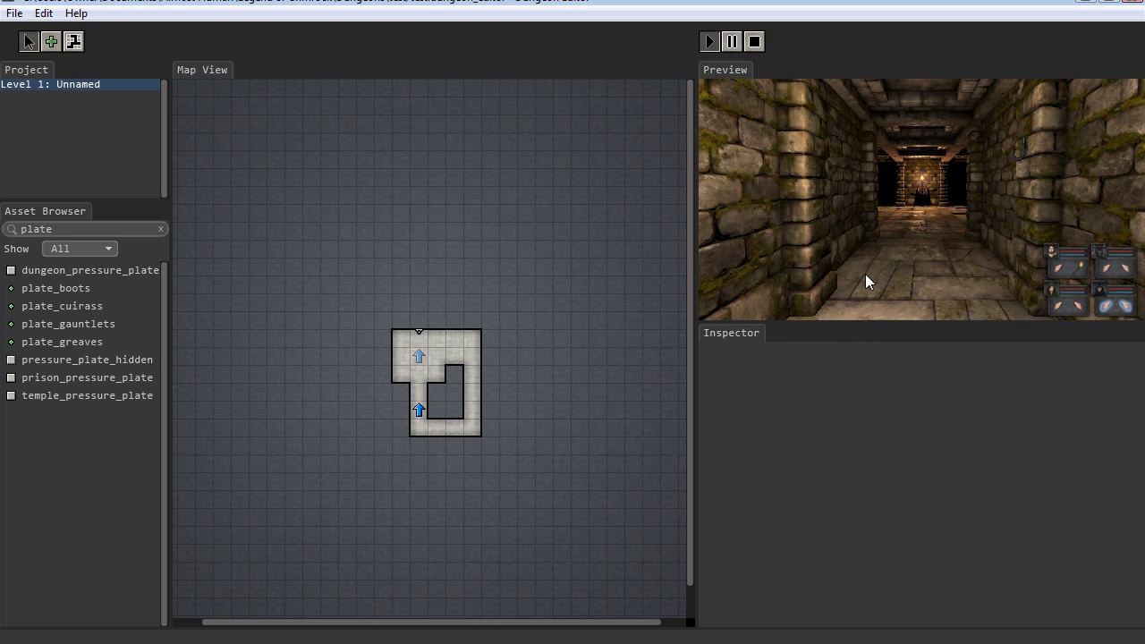
Pause and resume the preview while testing whether the party can move forward and back
left_click(915, 193)
key("w")
key("s")
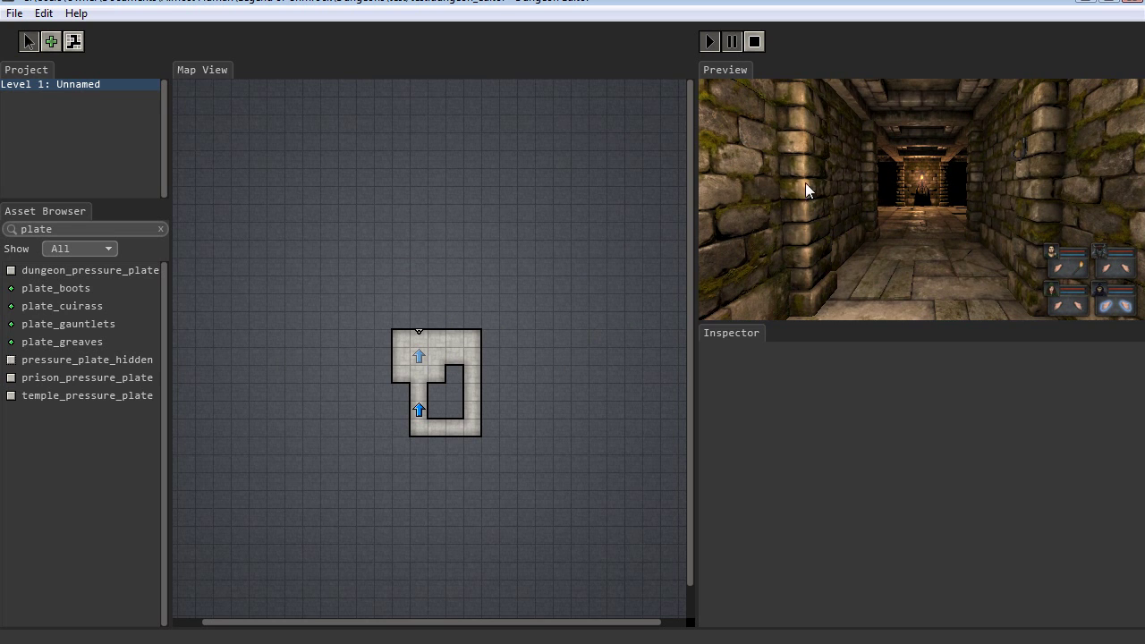
left_click(828, 183)
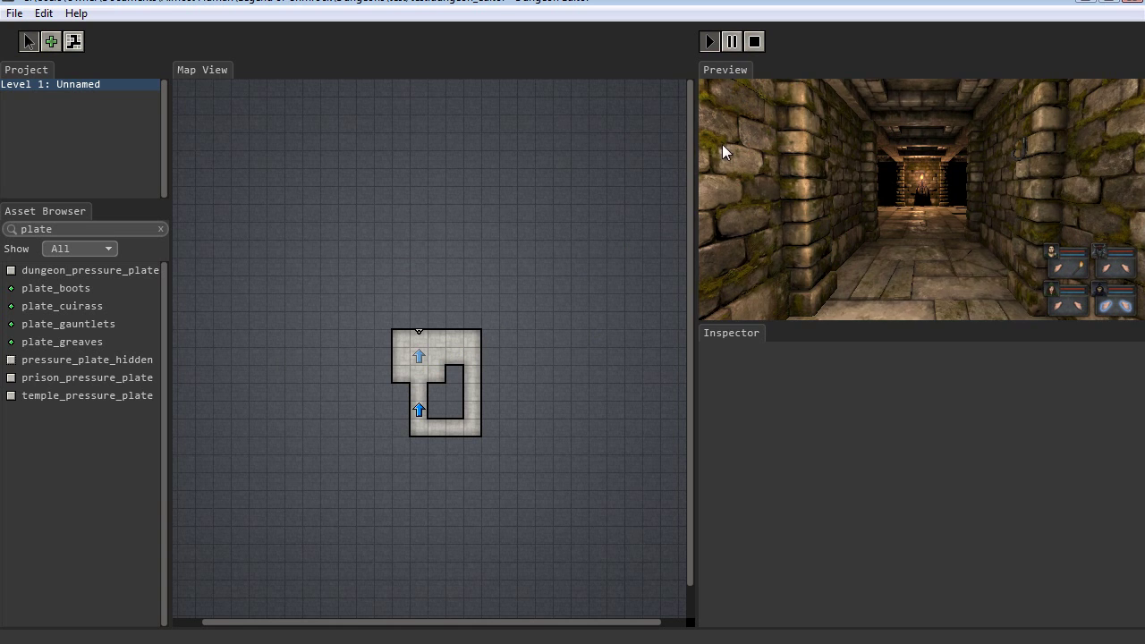
key("w")
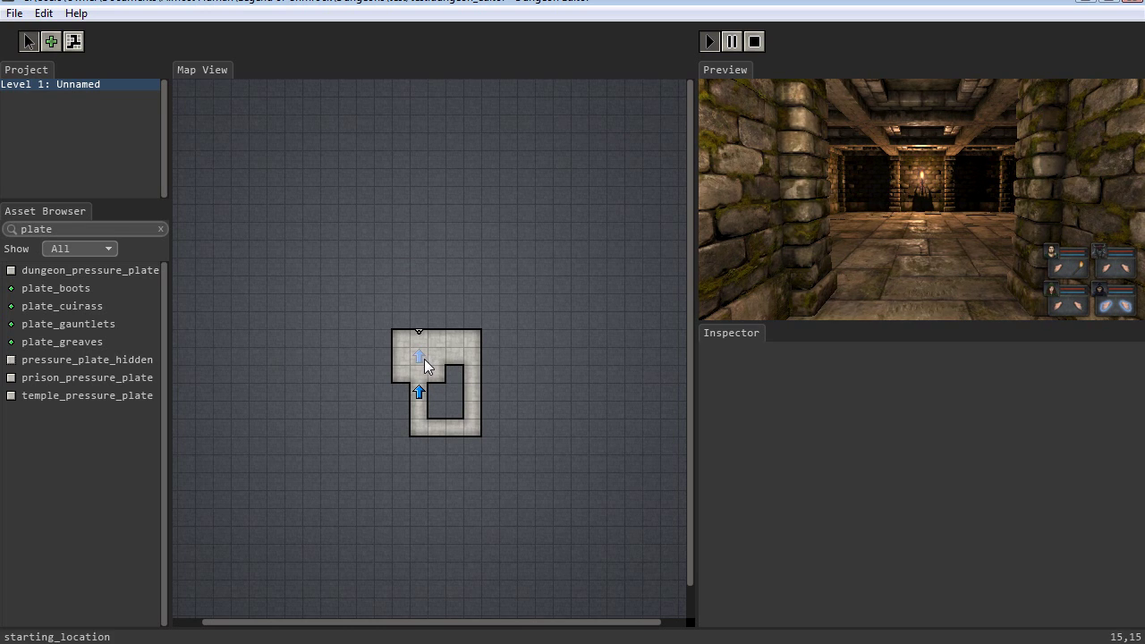
Stop the preview, move the starting location to tile 15,16 facing south, and play from there
left_click(753, 41)
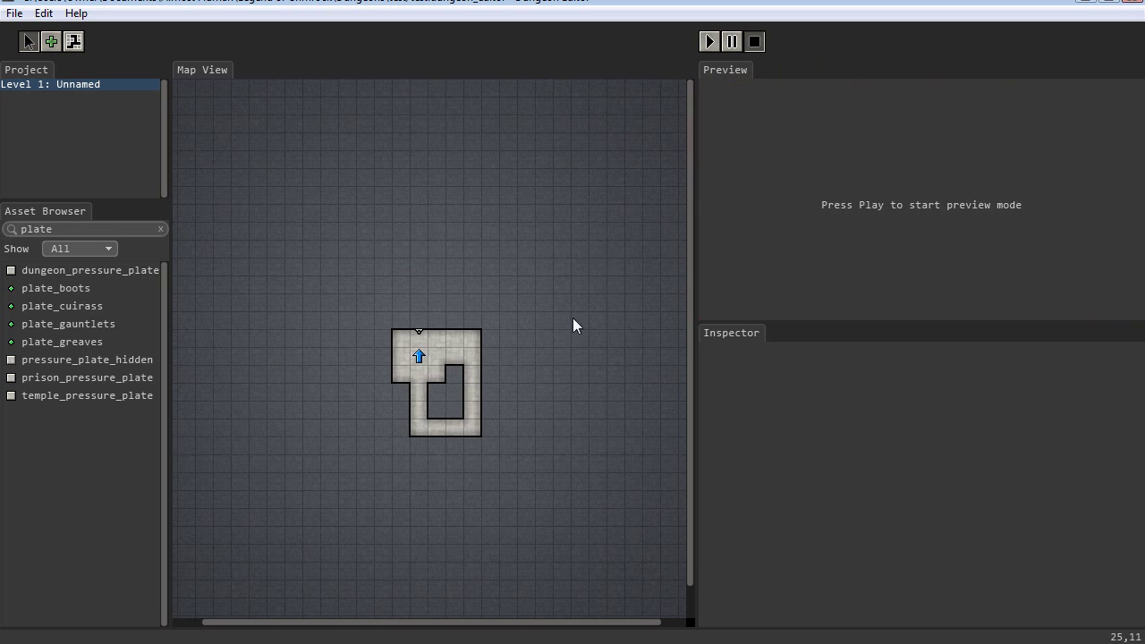
left_click(454, 352)
left_click_drag(420, 386, 418, 396)
left_click(473, 372)
left_click(419, 357)
left_click(438, 355)
left_click(419, 378)
left_click(709, 41)
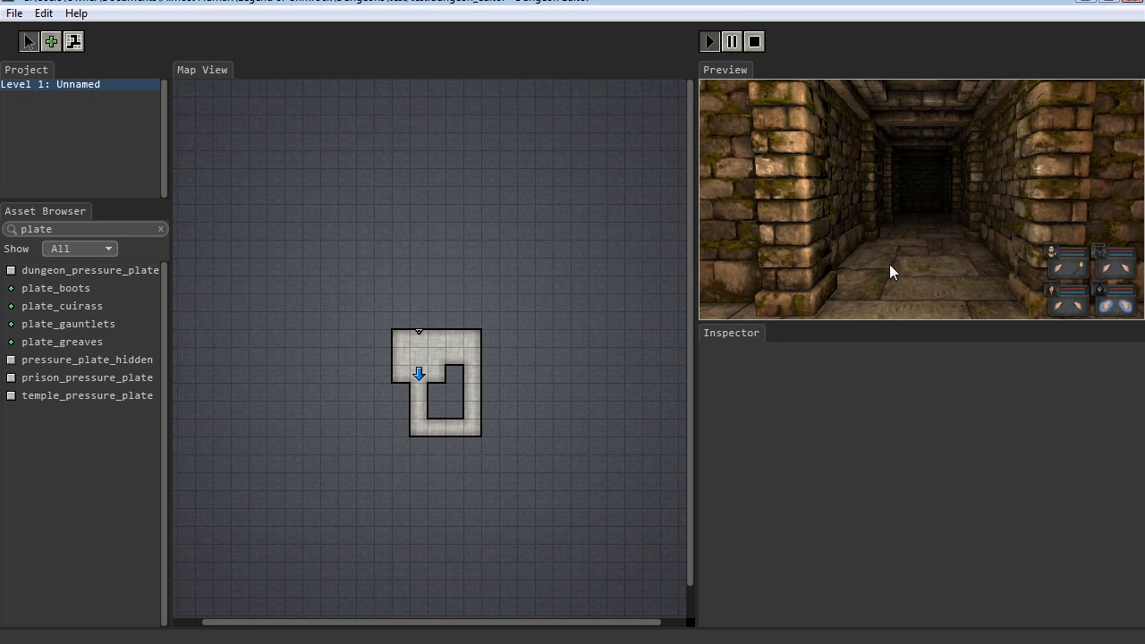
Walk the party into the south corridor, turn around and return to the room to face the wall torch
key("w")
key("w")
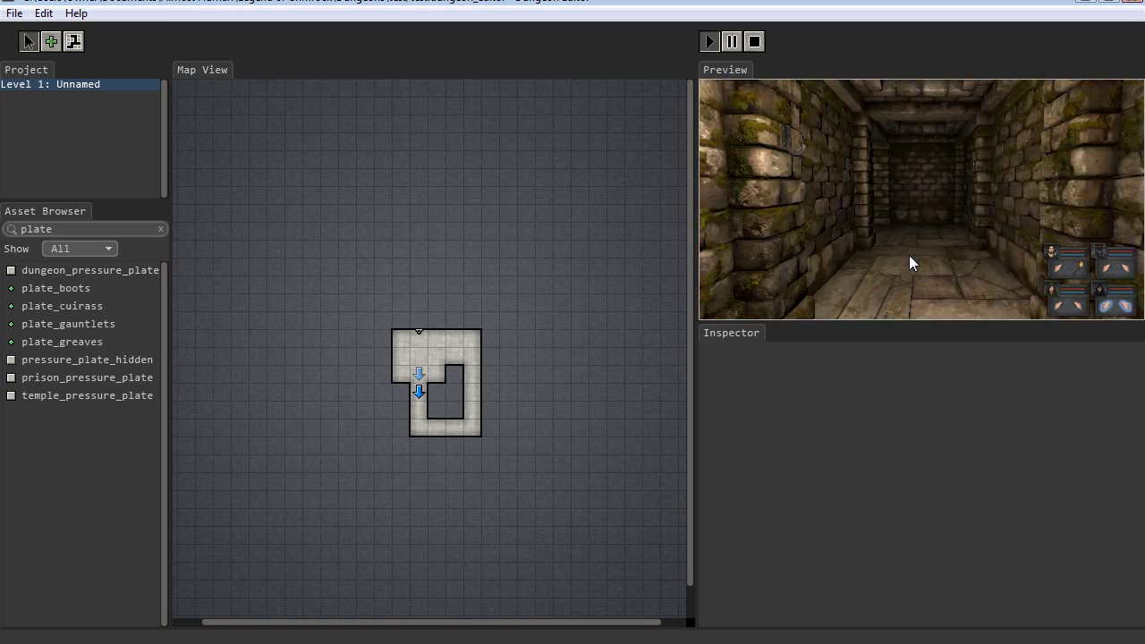
key("e")
key("e")
key("w")
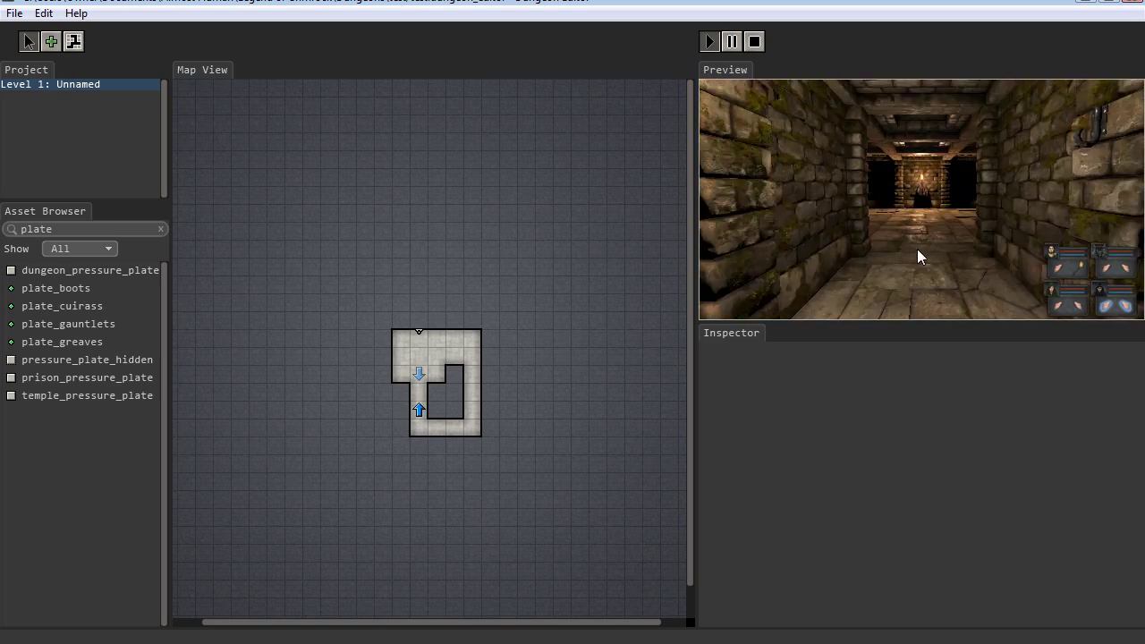
key("w")
key("w")
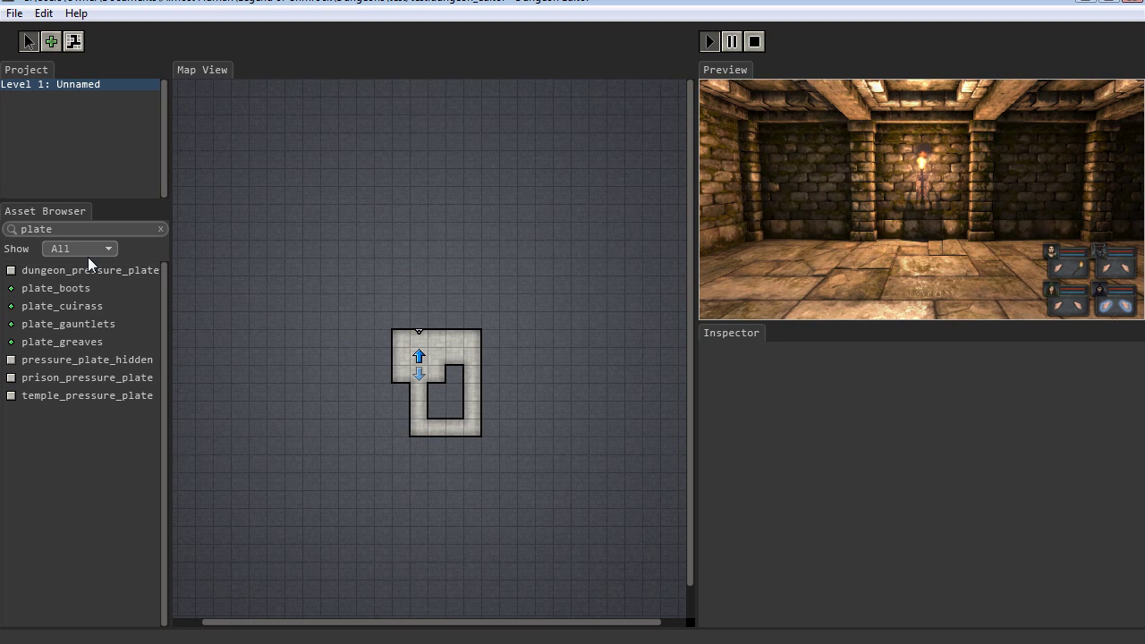
Search the assets for "torch" and select torch_holder
left_click(2, 230)
type("torch")
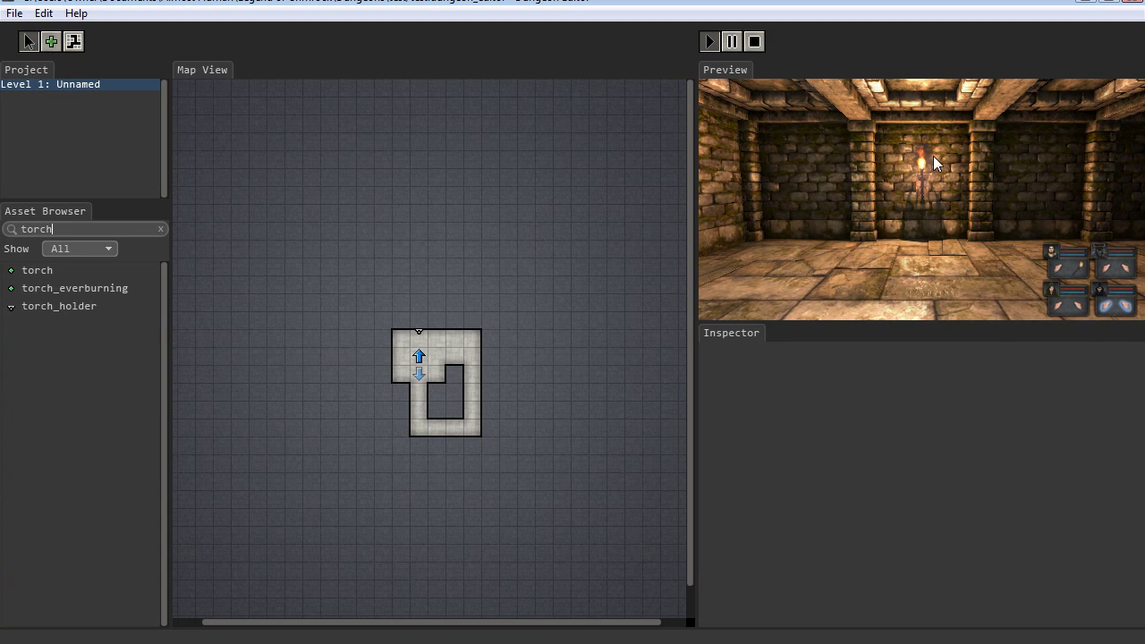
left_click(43, 310)
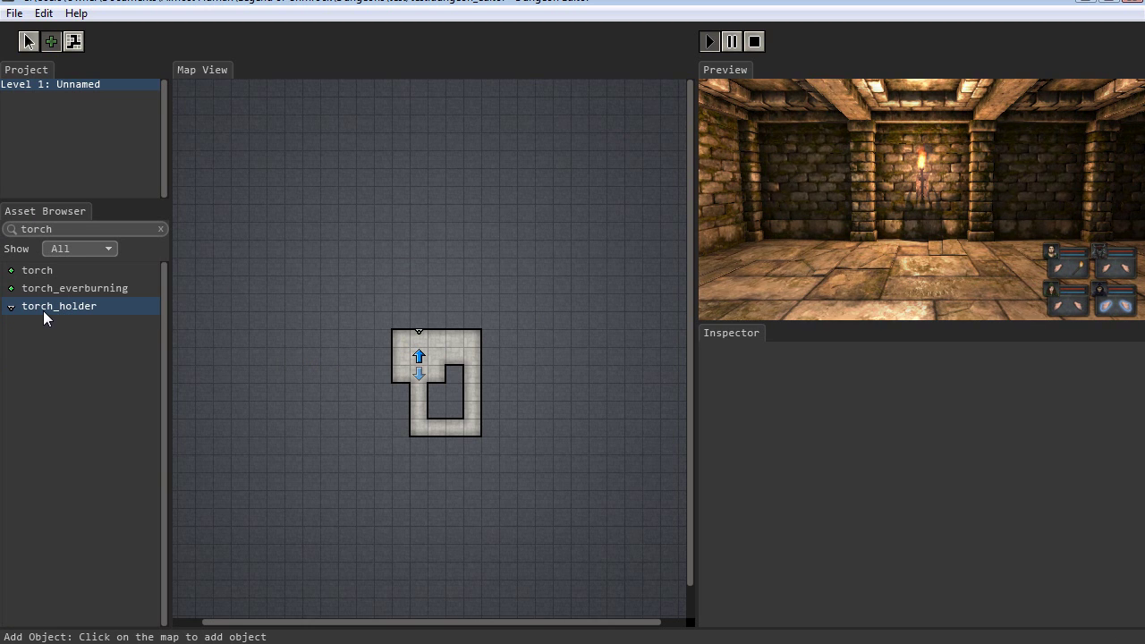
left_click(28, 41)
left_click(48, 42)
left_click(27, 42)
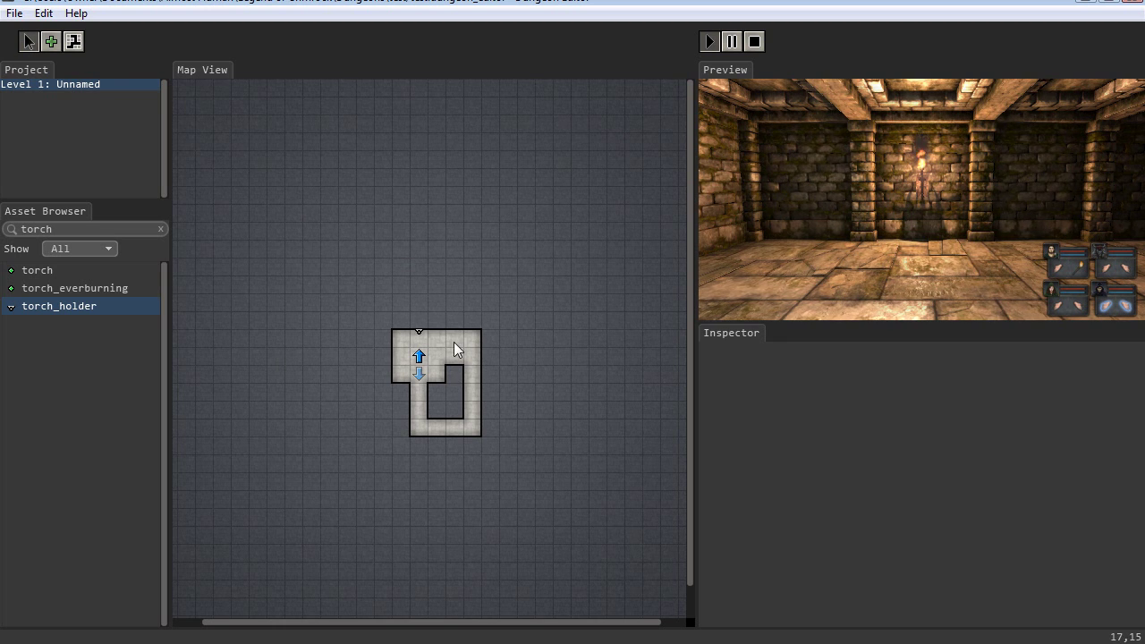
left_click(419, 333)
left_click(420, 358)
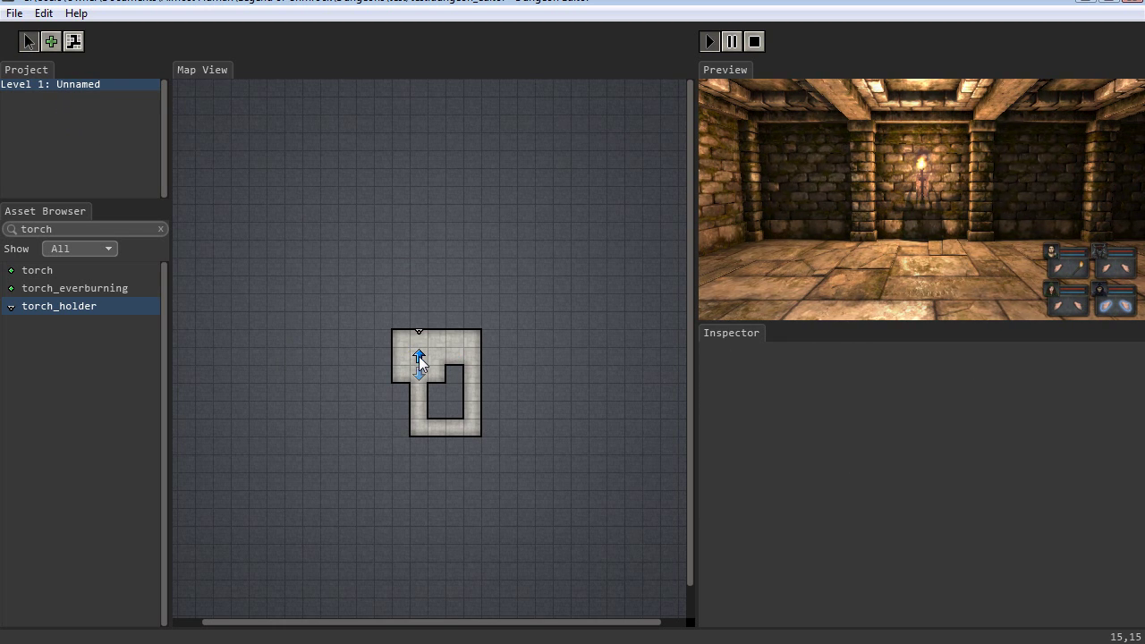
Stop the preview and add a torch_holder to the south wall of the lower corridor at 17,19
left_click(754, 42)
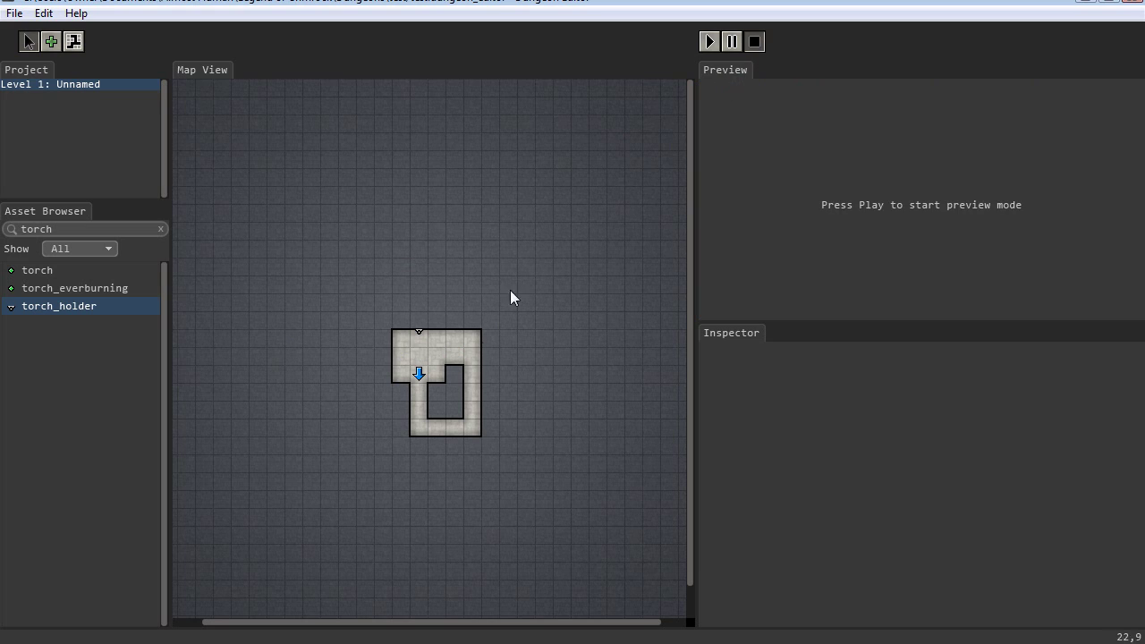
left_click(51, 41)
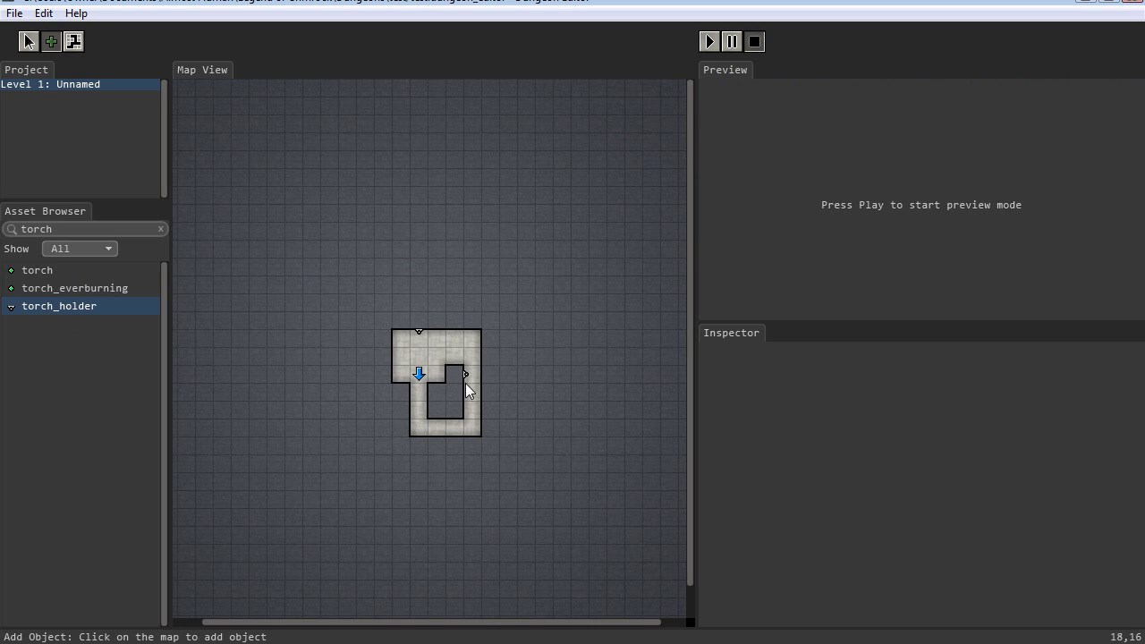
left_click(456, 433)
Select the new corridor torch holder and enable Add Torch for it
left_click(28, 42)
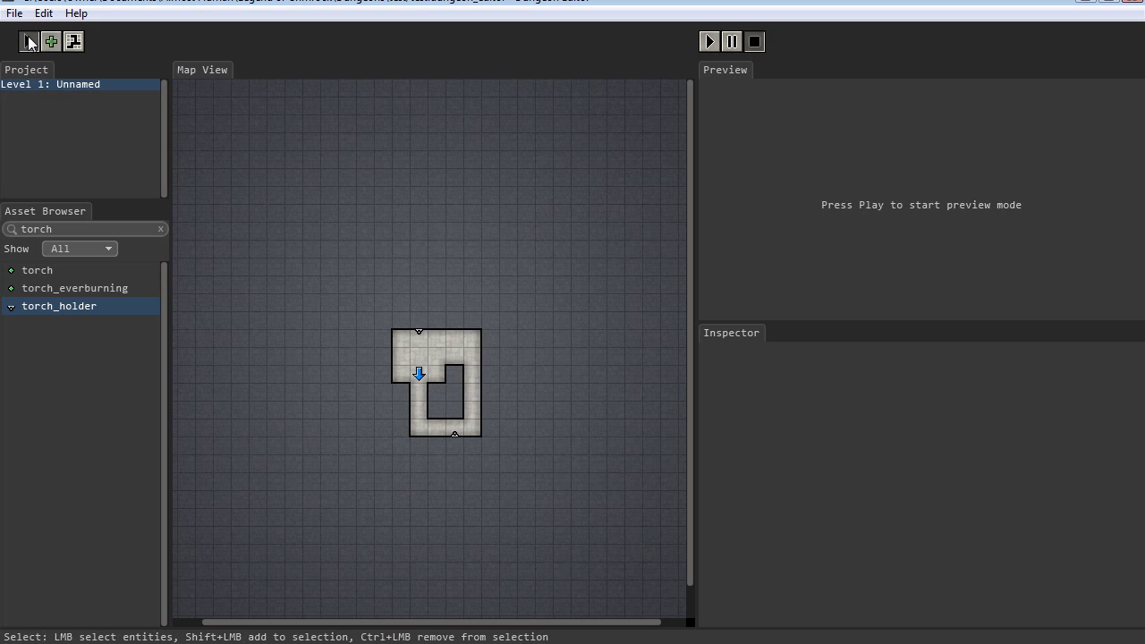
left_click(454, 434)
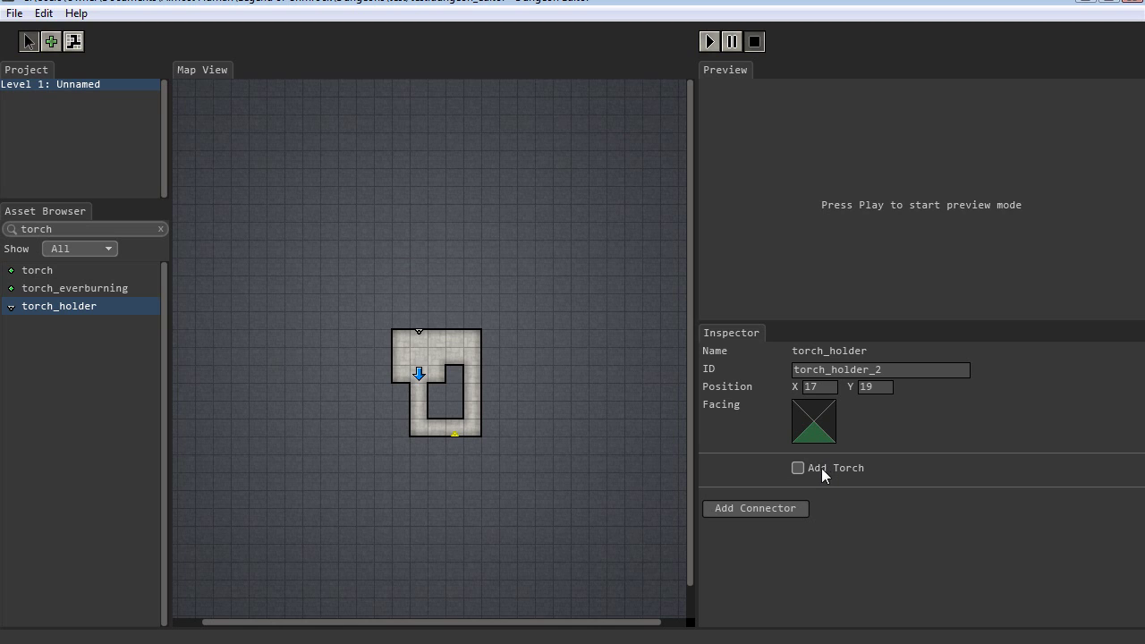
left_click(797, 467)
left_click(795, 467)
left_click(797, 467)
Start the preview, walk the party down the south corridor and turn east to view the new torch
left_click(708, 41)
key("w")
key("w")
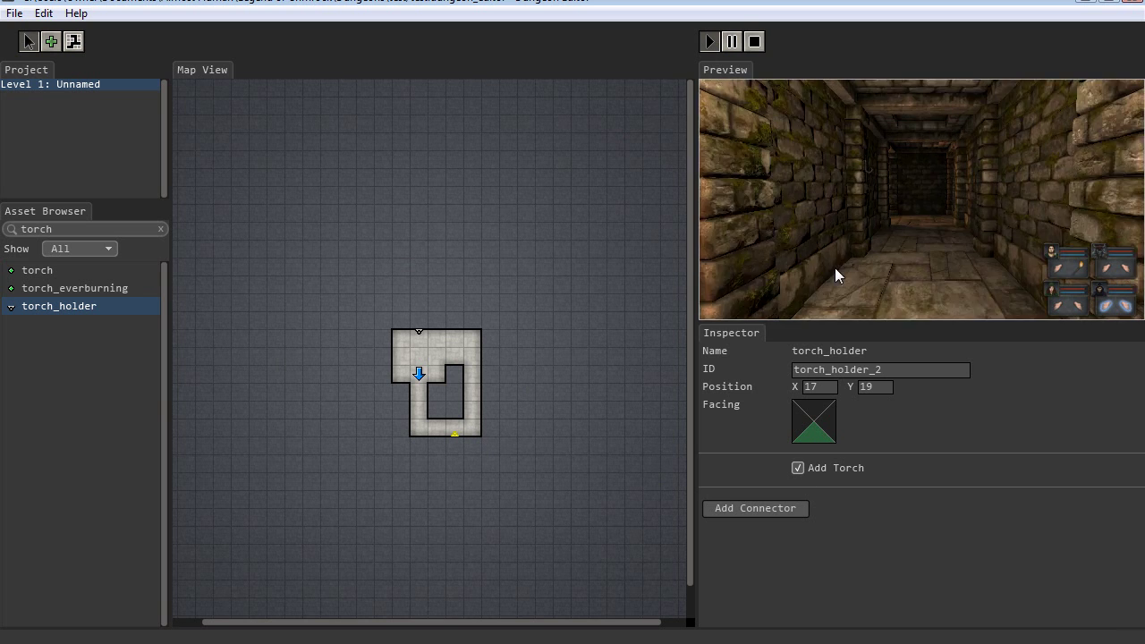
key("q")
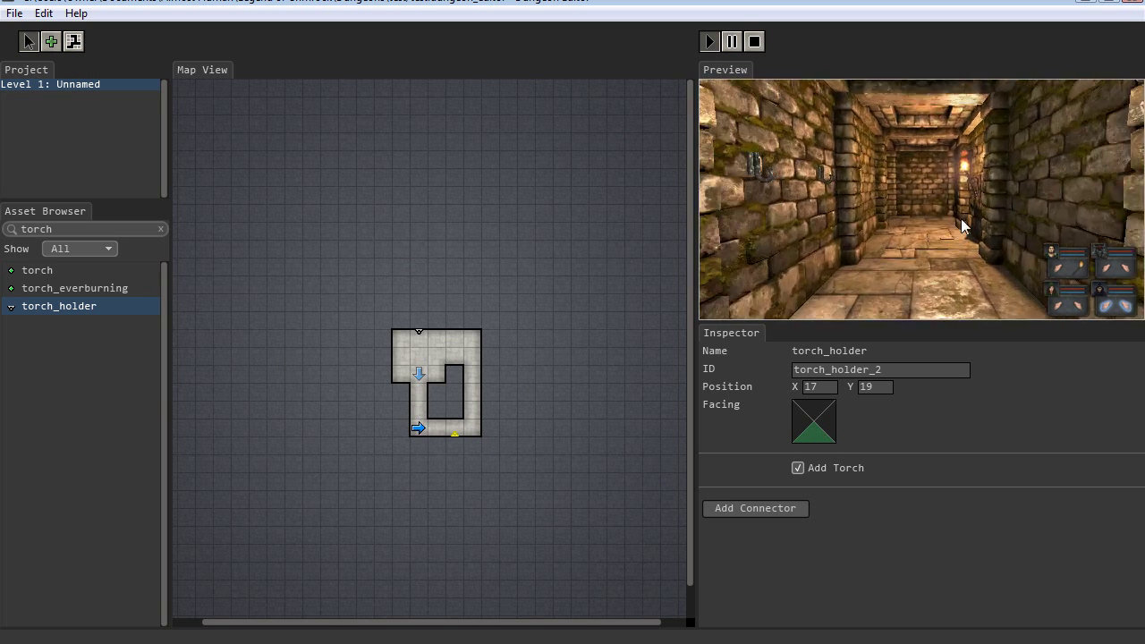
Walk the party two tiles east along the lower corridor and turn south to face the lit torch holder
key("w")
key("w")
key("e")
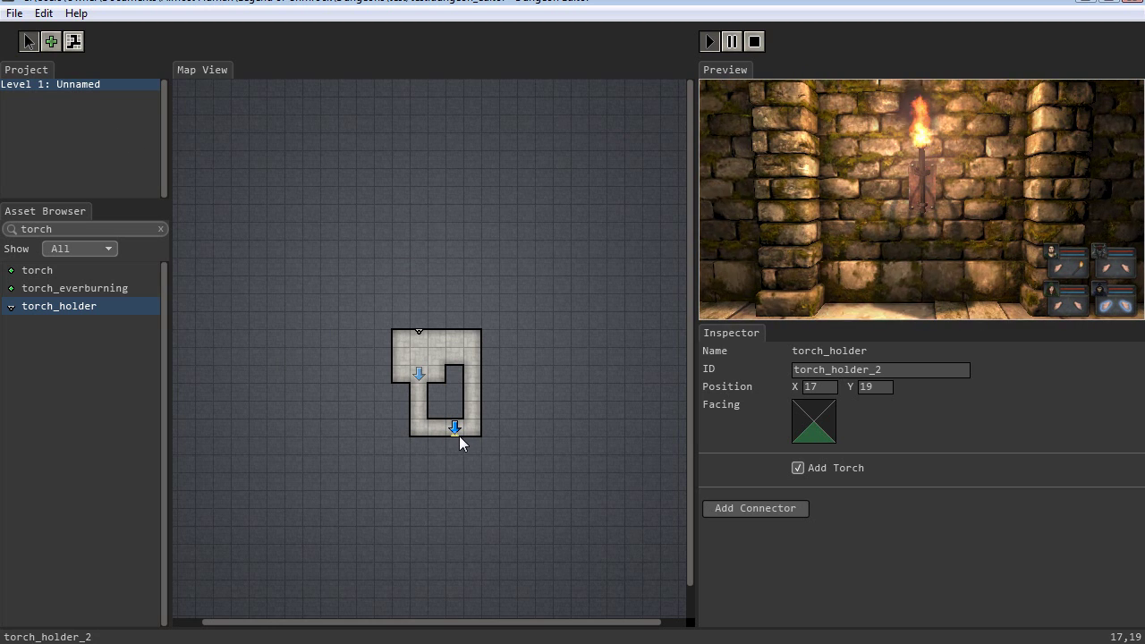
Preview the lower corridor torch holder with Add Torch disabled, then re-enable Add Torch and restart the preview
left_click(798, 468)
left_click(709, 41)
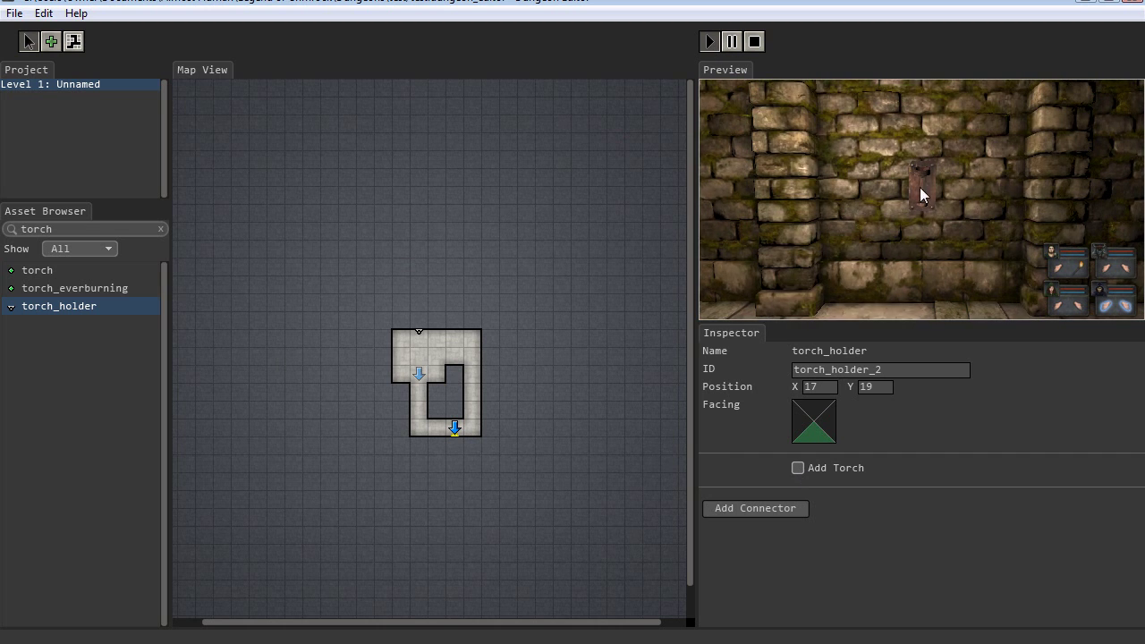
left_click(798, 467)
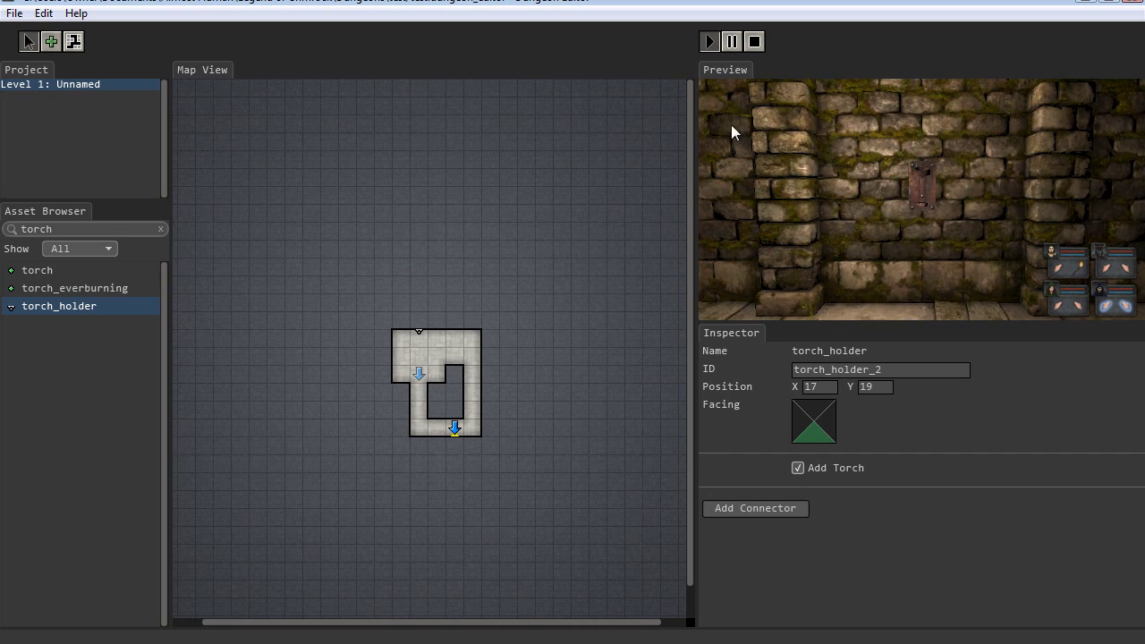
left_click(709, 42)
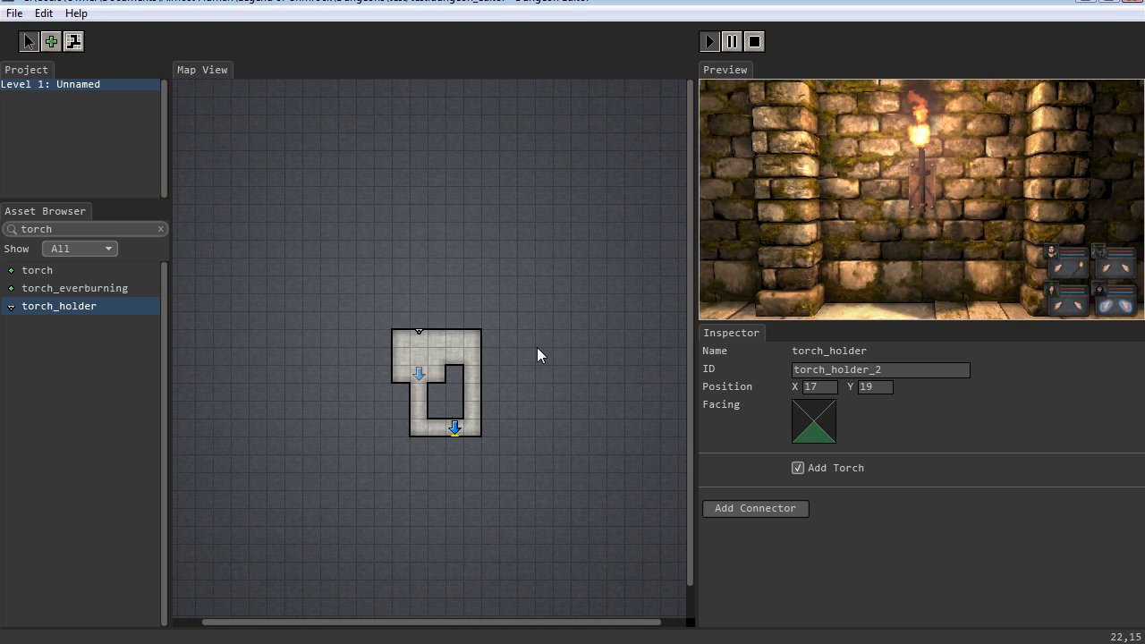
Walk the party back west and north to view the first torch in the room, and stop the preview
key("e")
key("w")
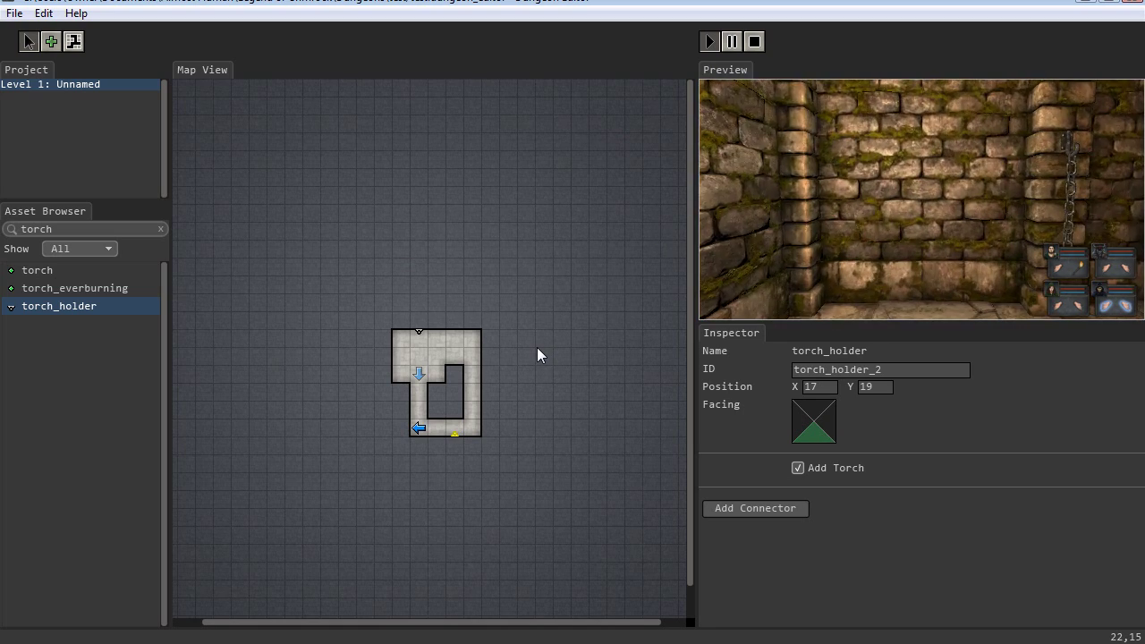
key("e")
key("w")
key("w")
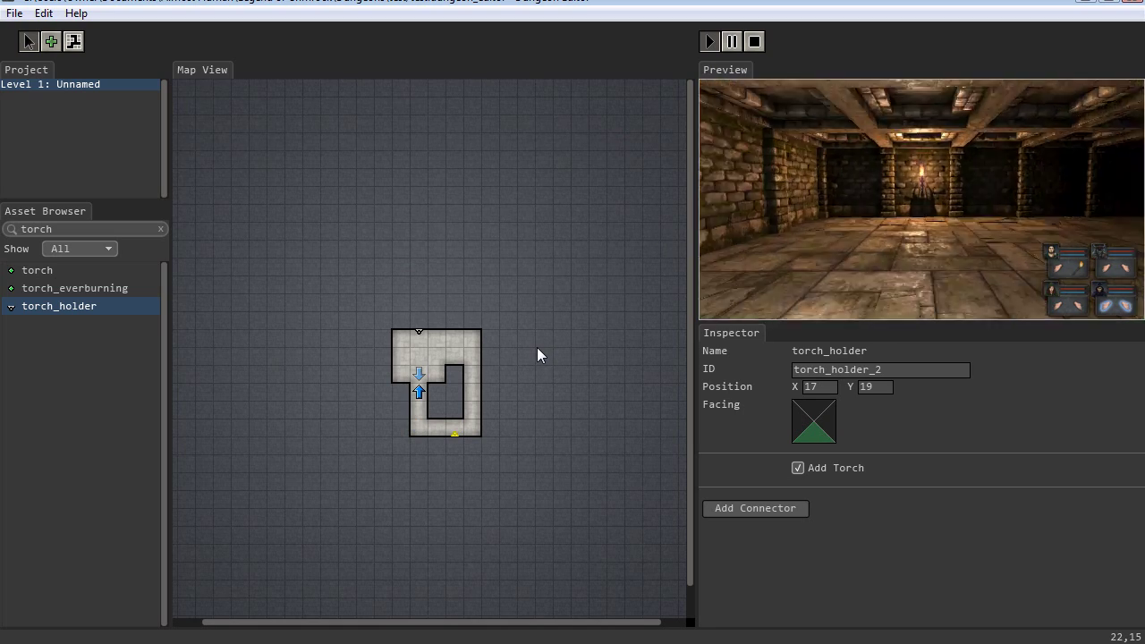
left_click(754, 42)
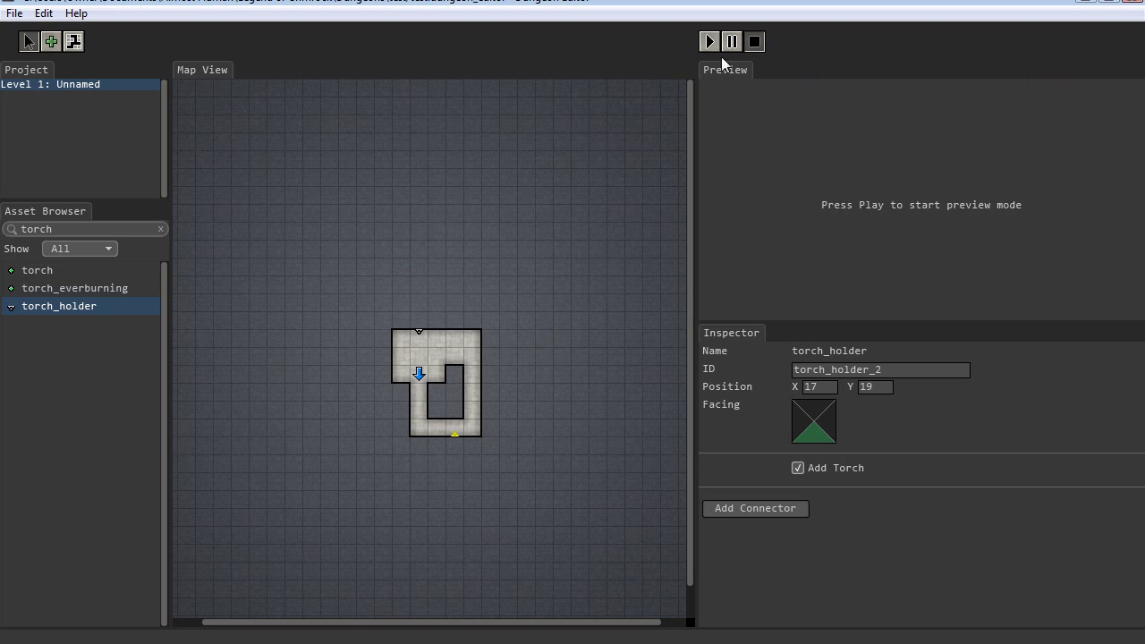
Draw a corridor loop on the east side from 19,16 to 21,16, down to 21,18 and back to 19,18
left_click(52, 43)
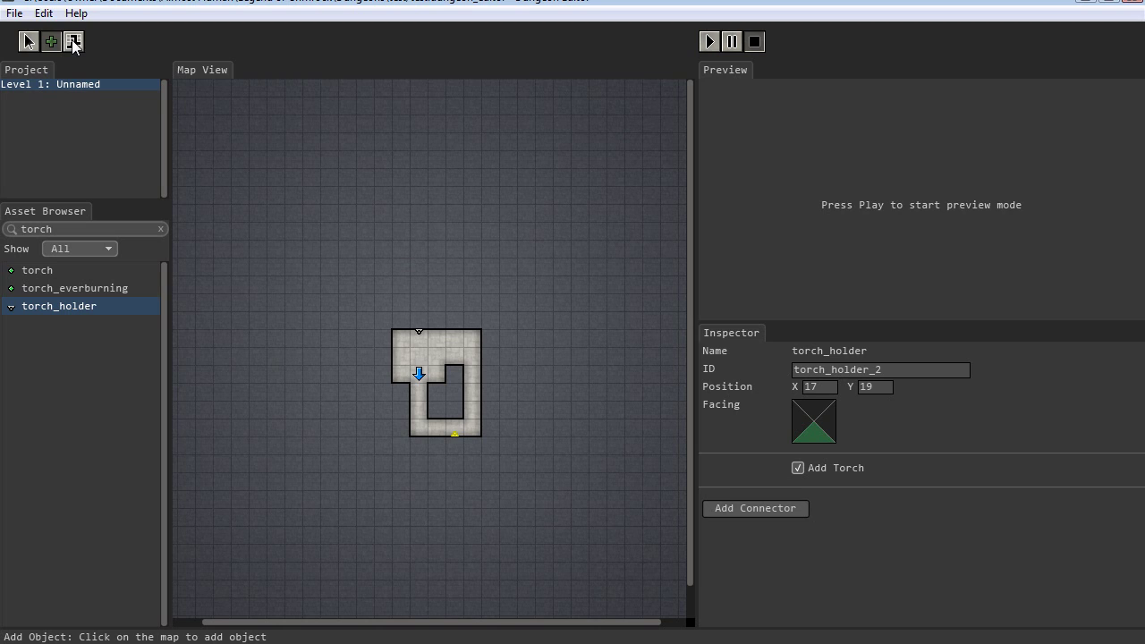
left_click(74, 42)
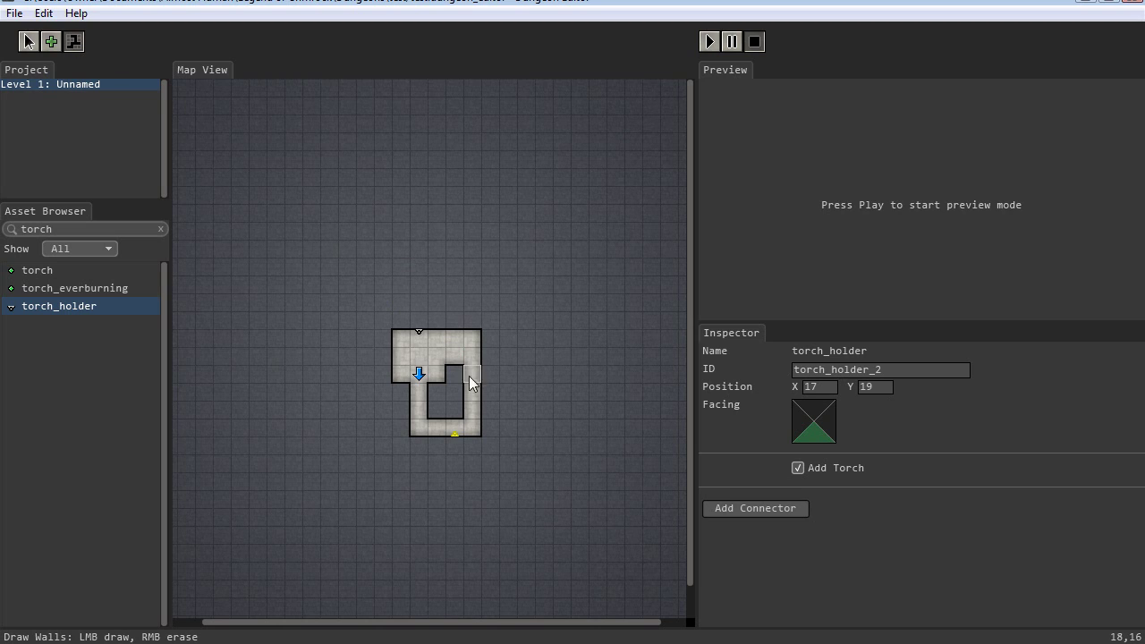
mouse_move(488, 373)
left_mouse_down()
mouse_move(524, 384)
mouse_move(496, 410)
left_mouse_up()
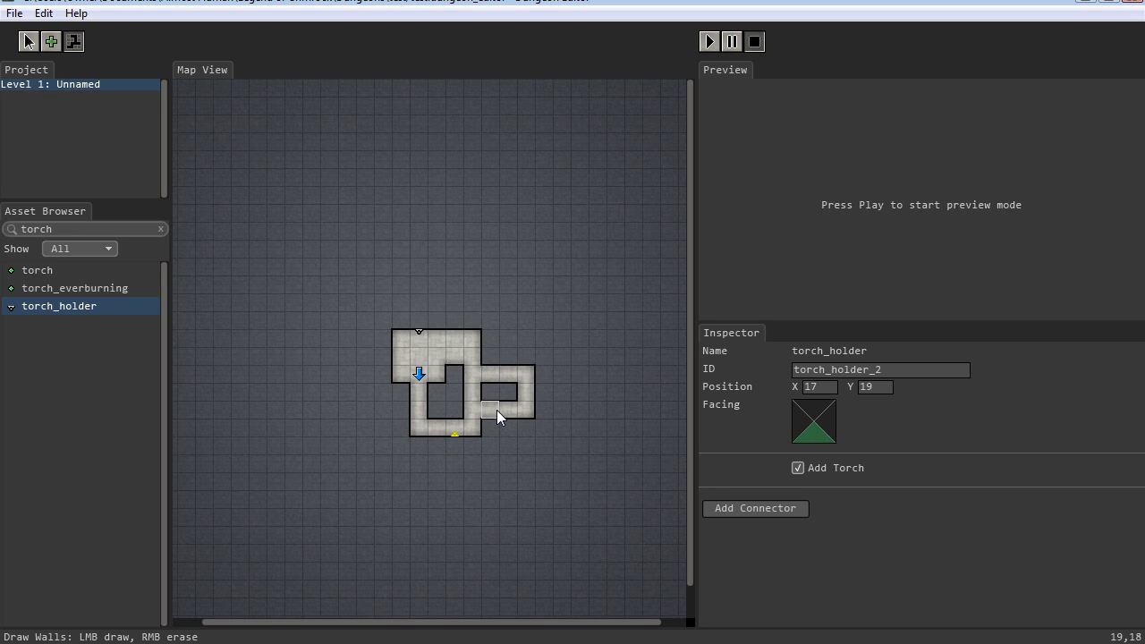
Add a torch_holder to the east wall of the new corridor at 21,17 and enable Add Torch for it
key("2")
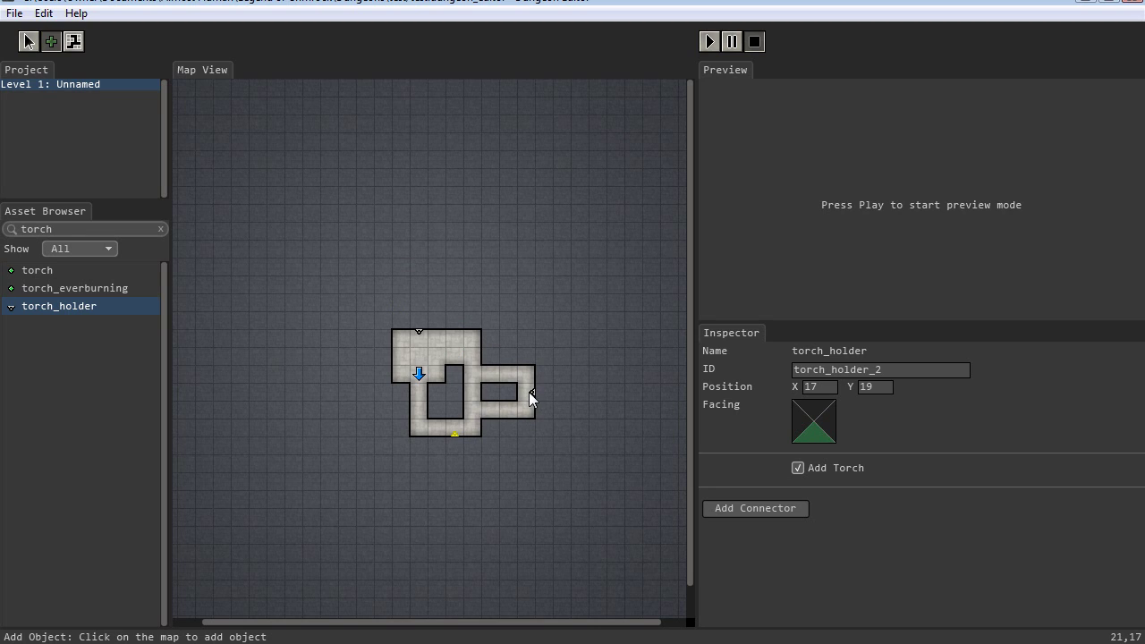
left_click(530, 392)
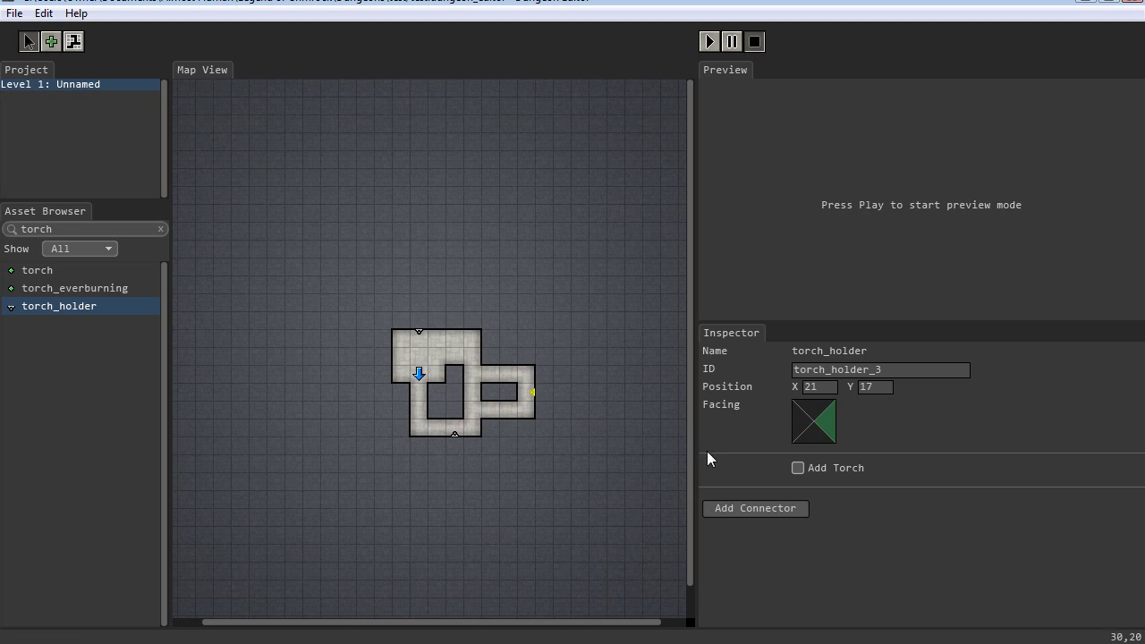
left_click(799, 469)
key("1")
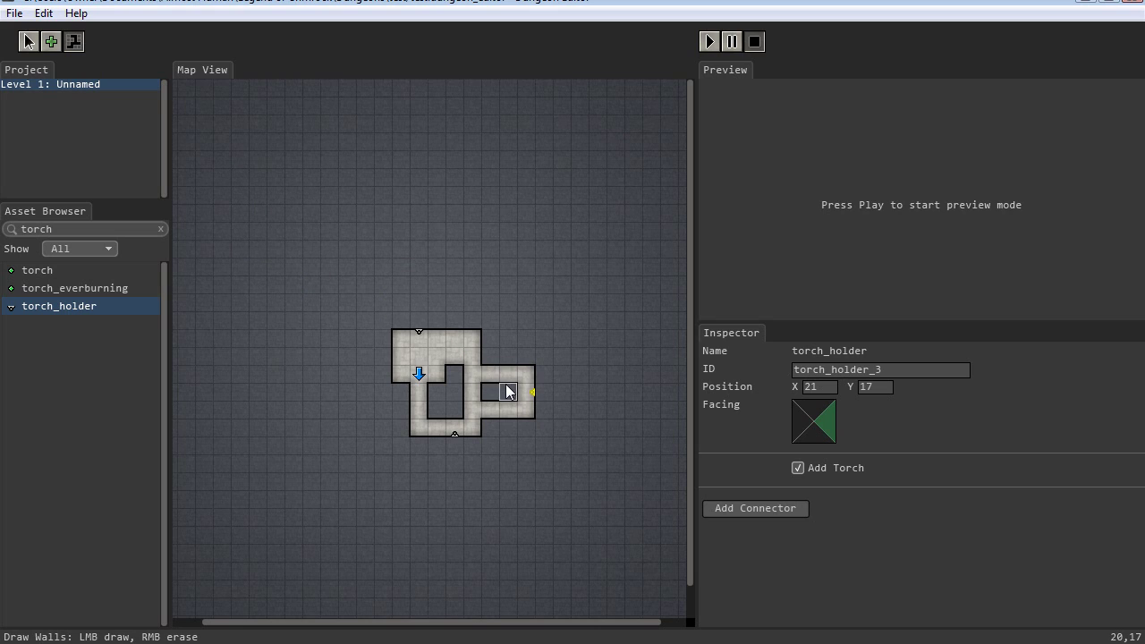
key("1")
key("2")
key("3")
key("1")
key("3")
Append 123 to the ID of the torch holder at 21,17 and remove it again
left_click(895, 369)
type("128")
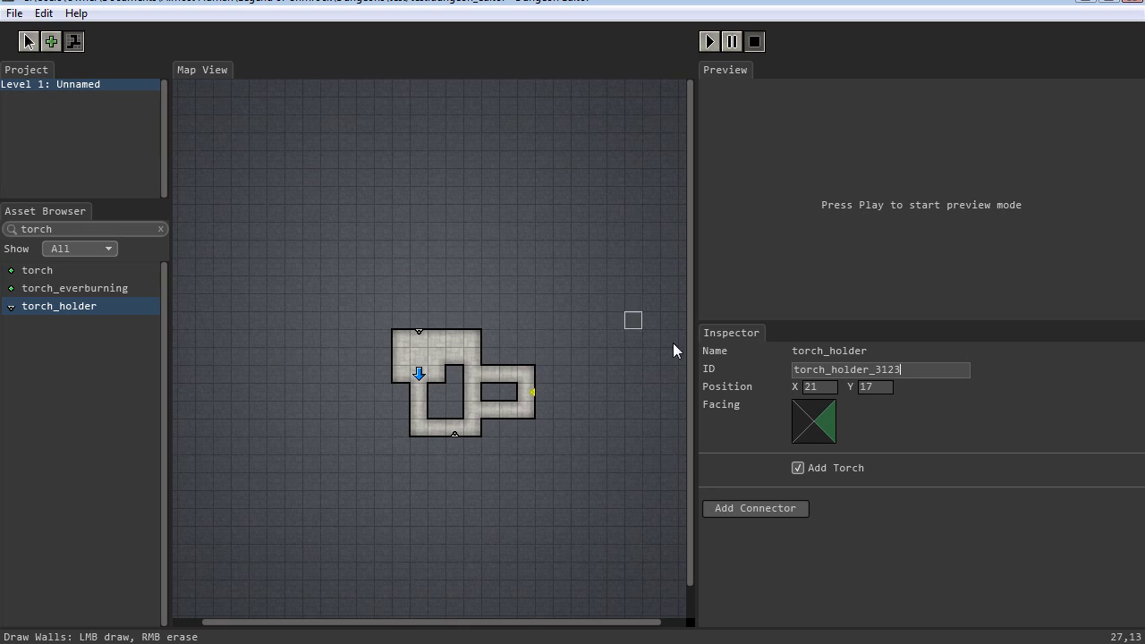
key("BackSpace")
key("BackSpace")
key("BackSpace")
left_click(866, 407)
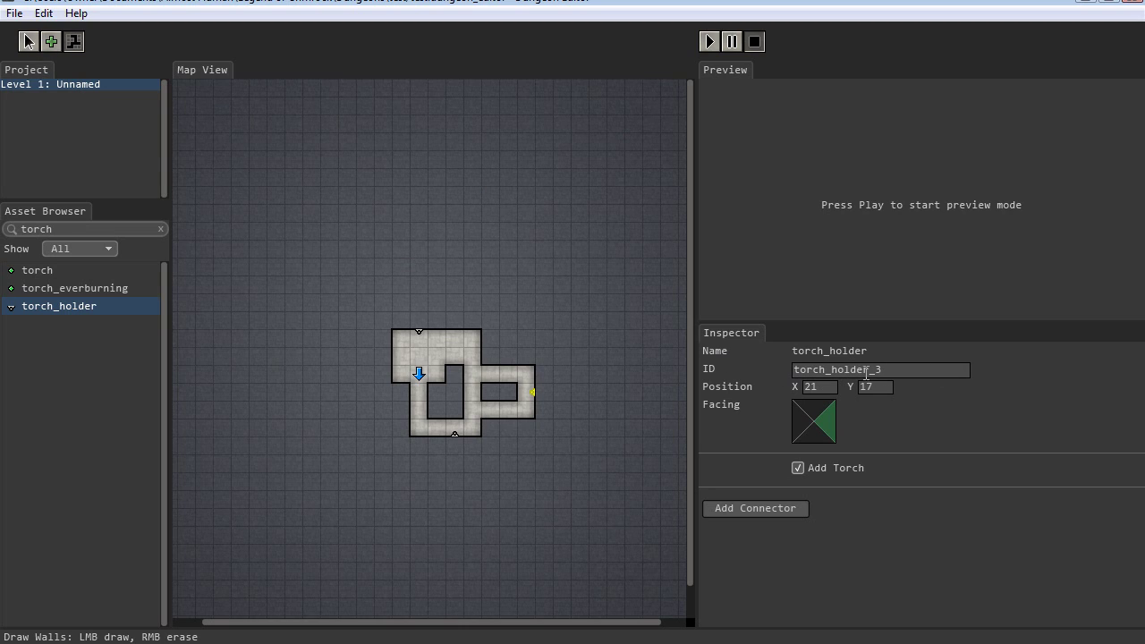
Select the torch holders at 17,19 and 21,17 in turn, and clear the selection
left_click(51, 41)
left_click(73, 41)
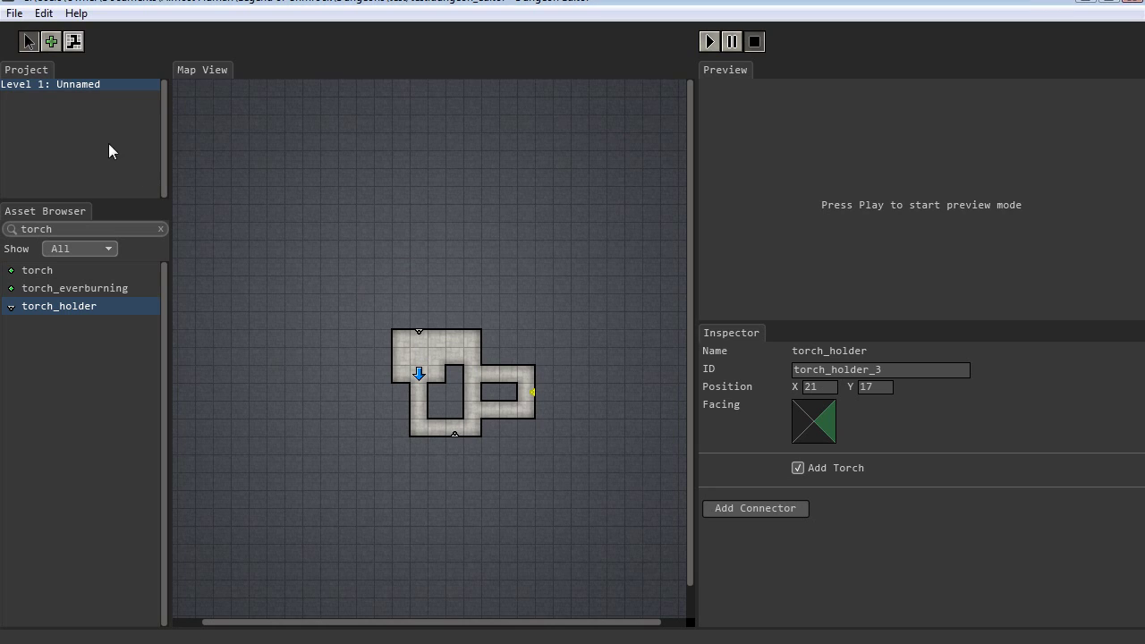
left_click(454, 432)
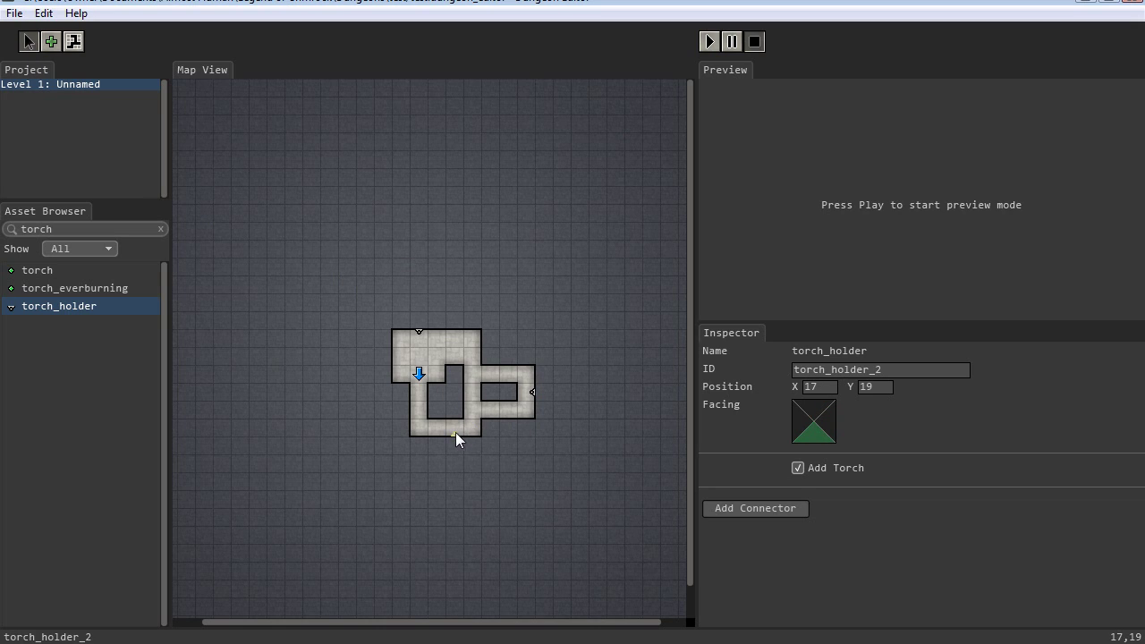
left_click(532, 395)
left_click(554, 425)
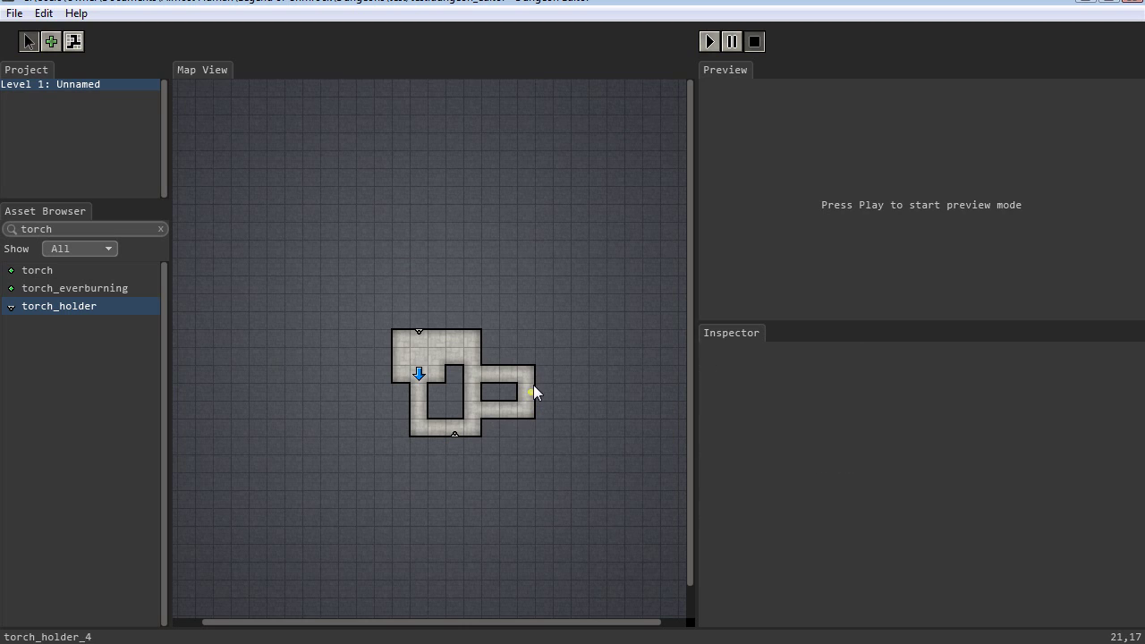
Move the torch holder at 21,17 west and back to its wall, and select it again
key("Left")
key("Left")
key("Left")
key("Left")
key("Right")
key("Right")
key("Right")
key("Right")
key("Right")
key("Right")
left_click(531, 392)
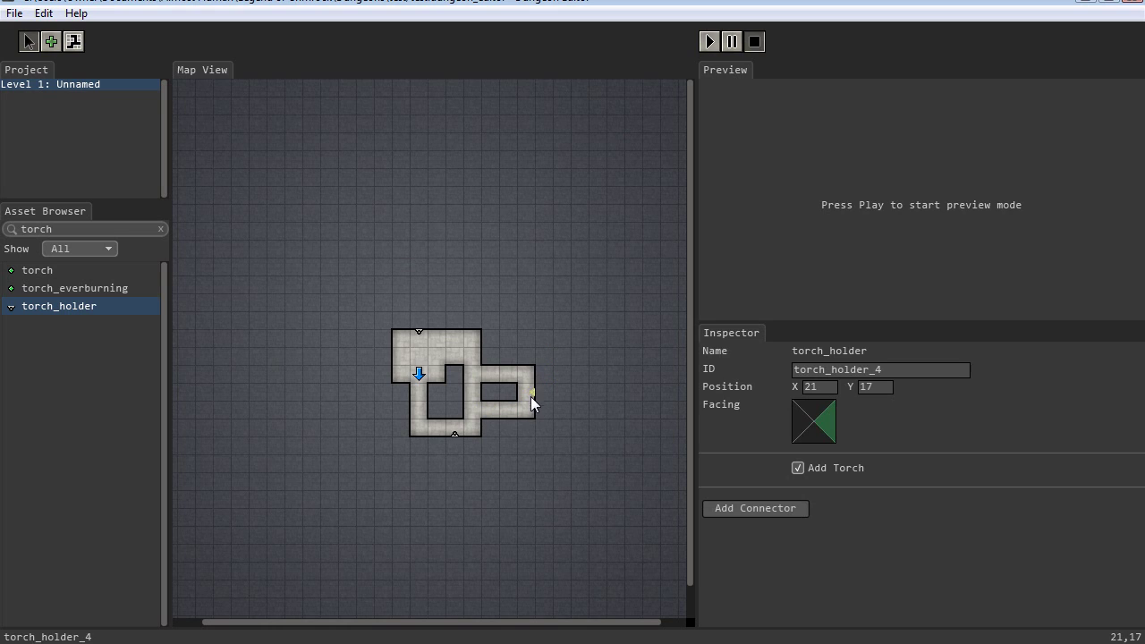
Duplicate the torch holder at 17,19, move the copy to 17,15 facing south, and select it
left_click(455, 434)
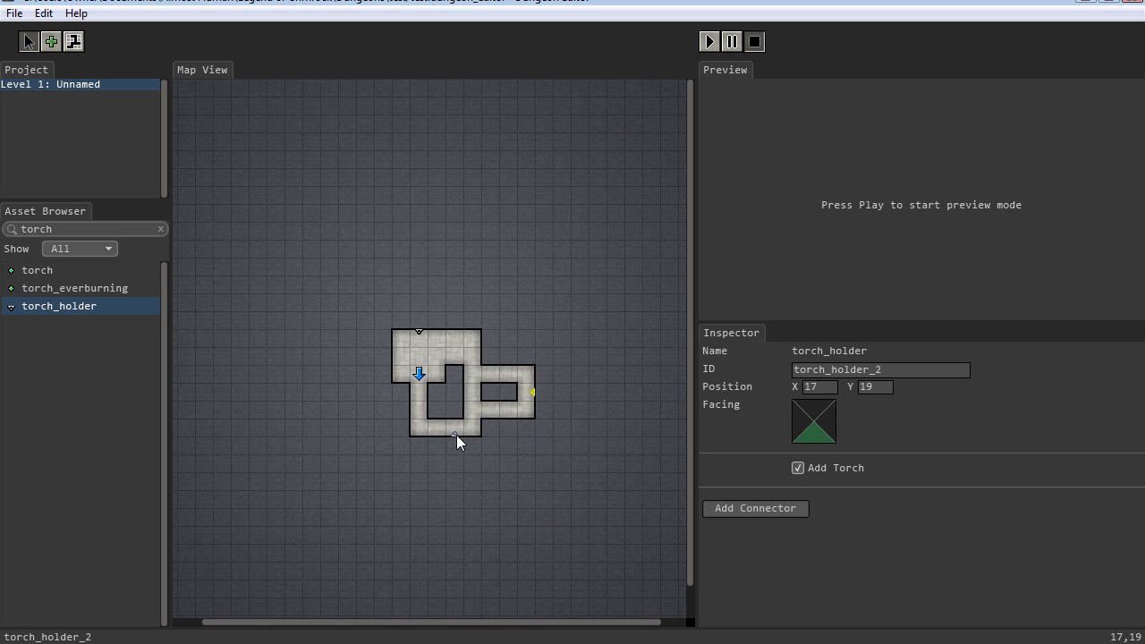
left_click(480, 515)
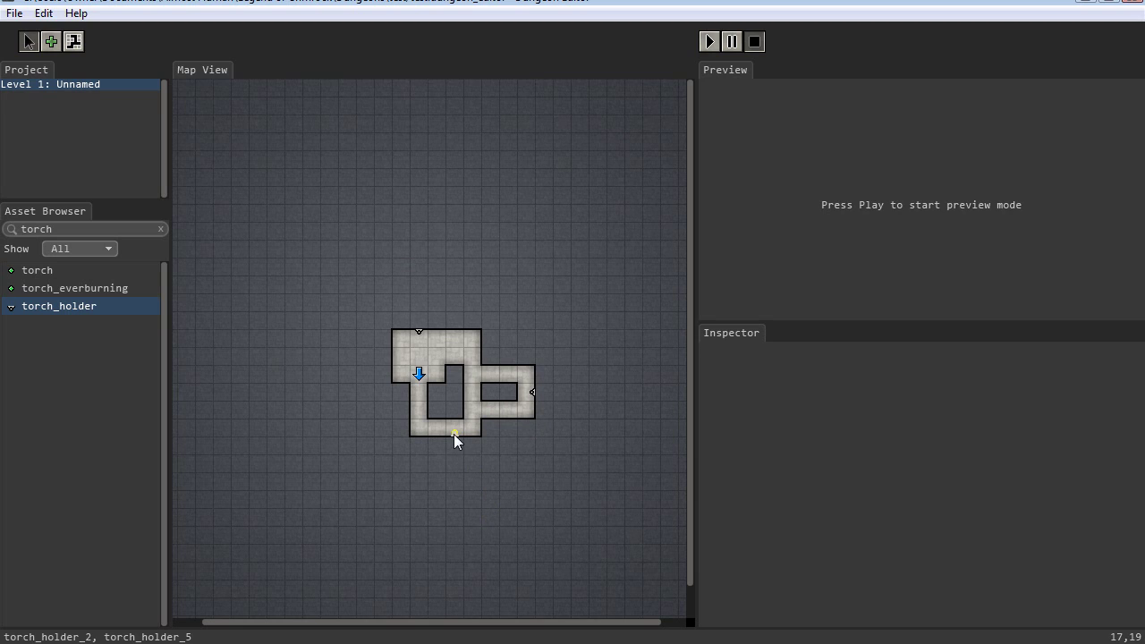
key("ctrl+z")
key("Left")
key("Right")
key("Right")
key("Right")
key("Up")
key("Up")
key("Up")
key("Up")
key("Left")
key("Down")
left_click(455, 362)
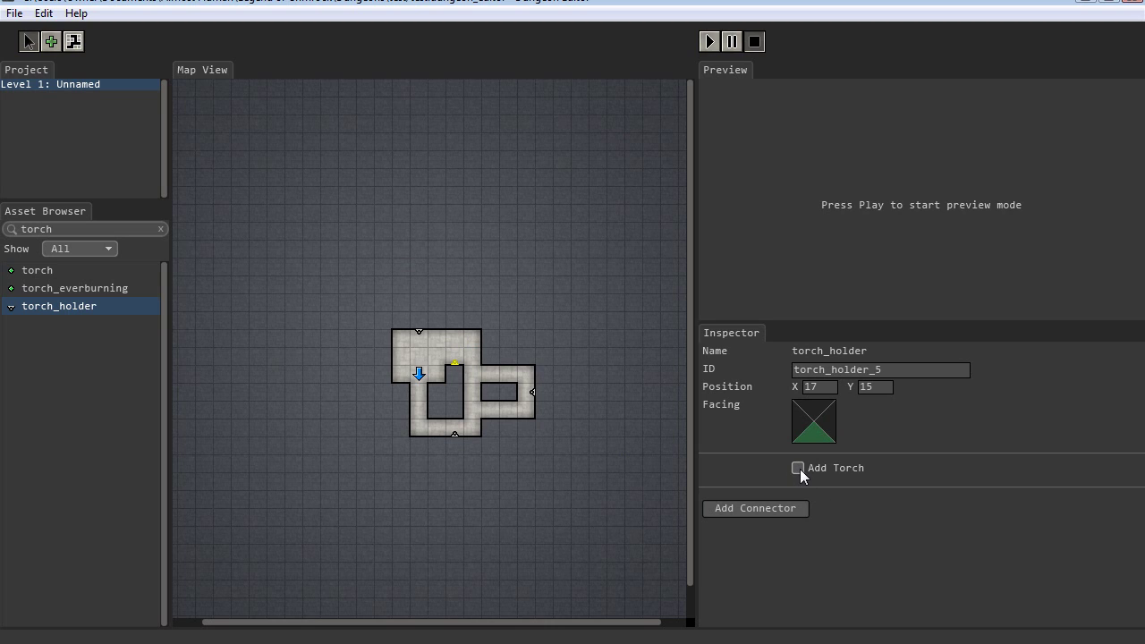
Select the torch holders at 17,19, 21,17 and 15,14 in turn to examine their properties
left_click(455, 434)
left_click(530, 391)
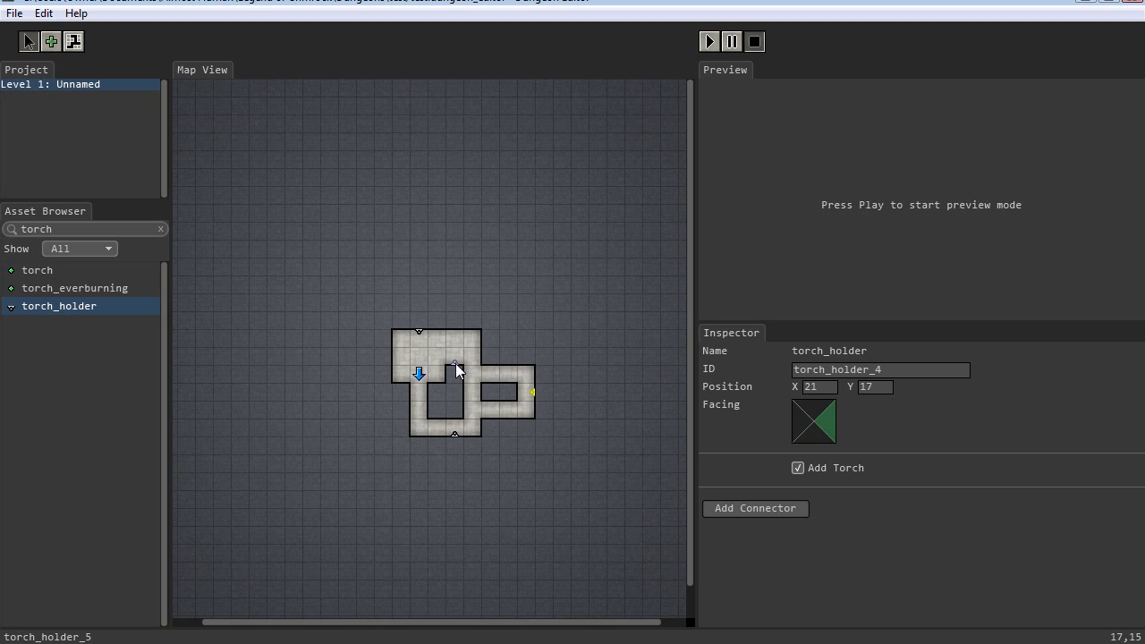
left_click(419, 332)
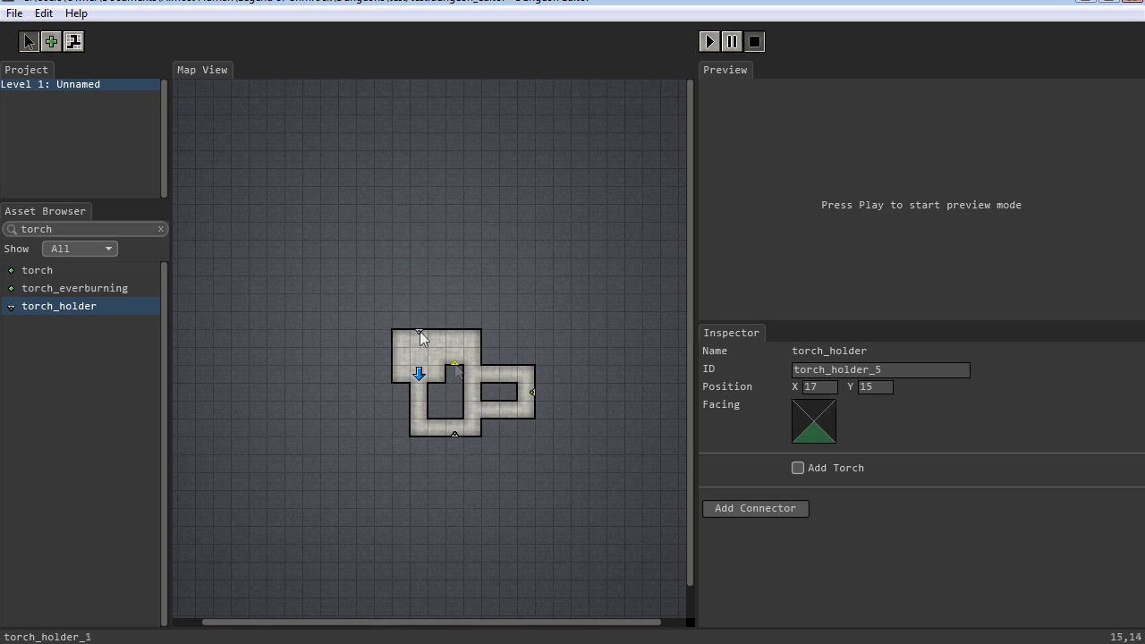
Move the torch holder at 21,17 to 20,18 and turn it to face south
left_click(533, 393)
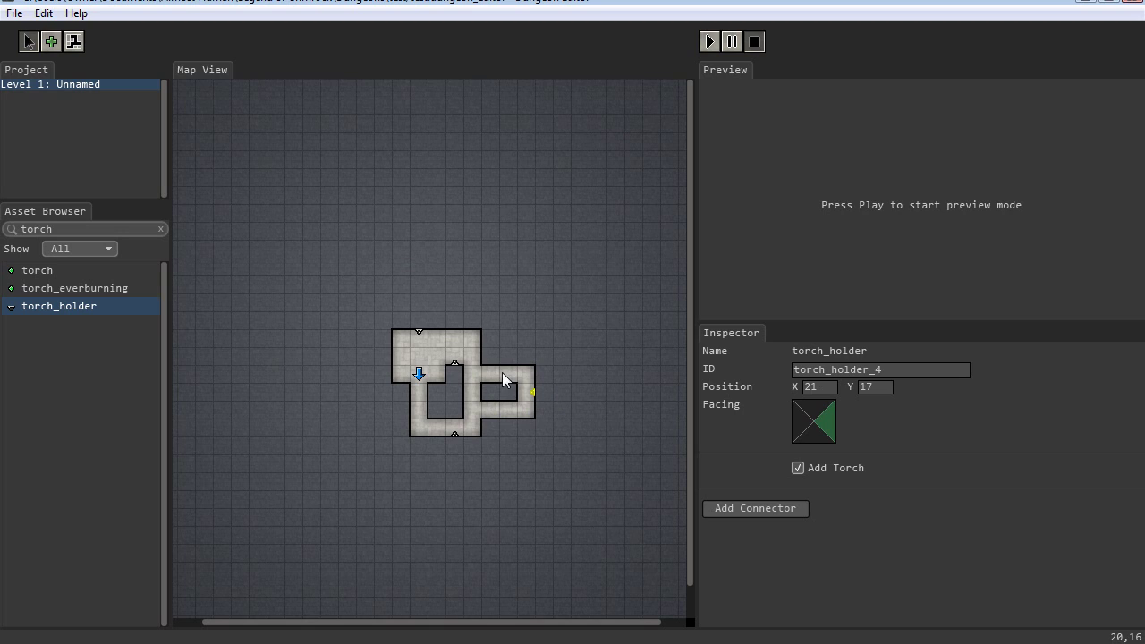
key("Left")
key("Left")
scroll(540, 413, "up", 1)
scroll(540, 413, "down", 6)
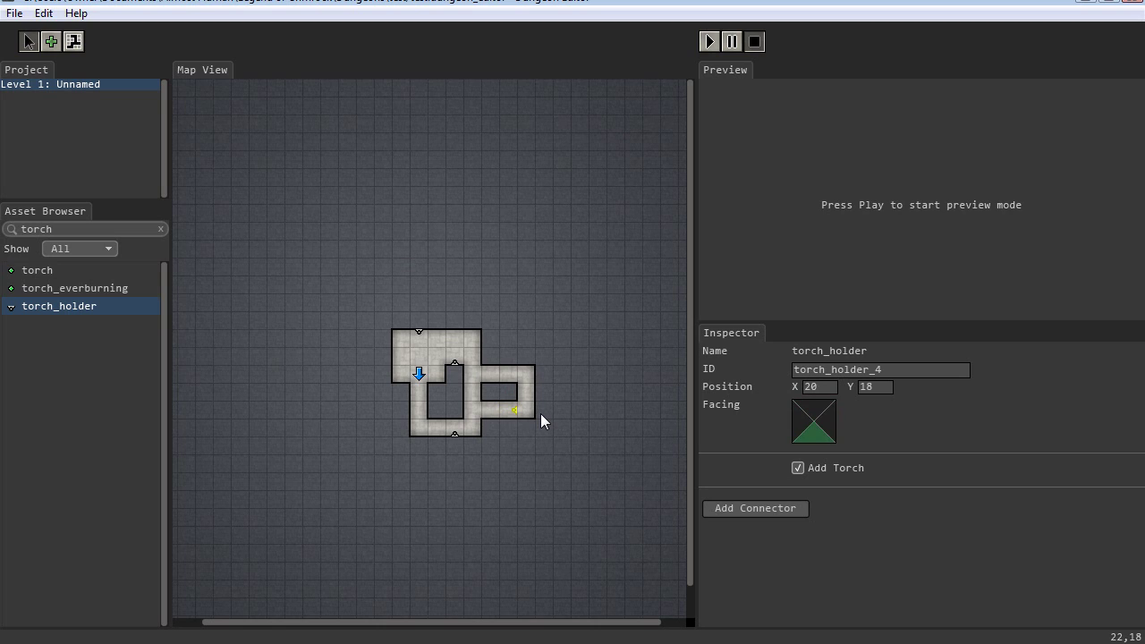
Rotate the torch holder at 20,18 through west to face north
key("r")
key("r")
left_click(808, 432)
left_click(800, 414)
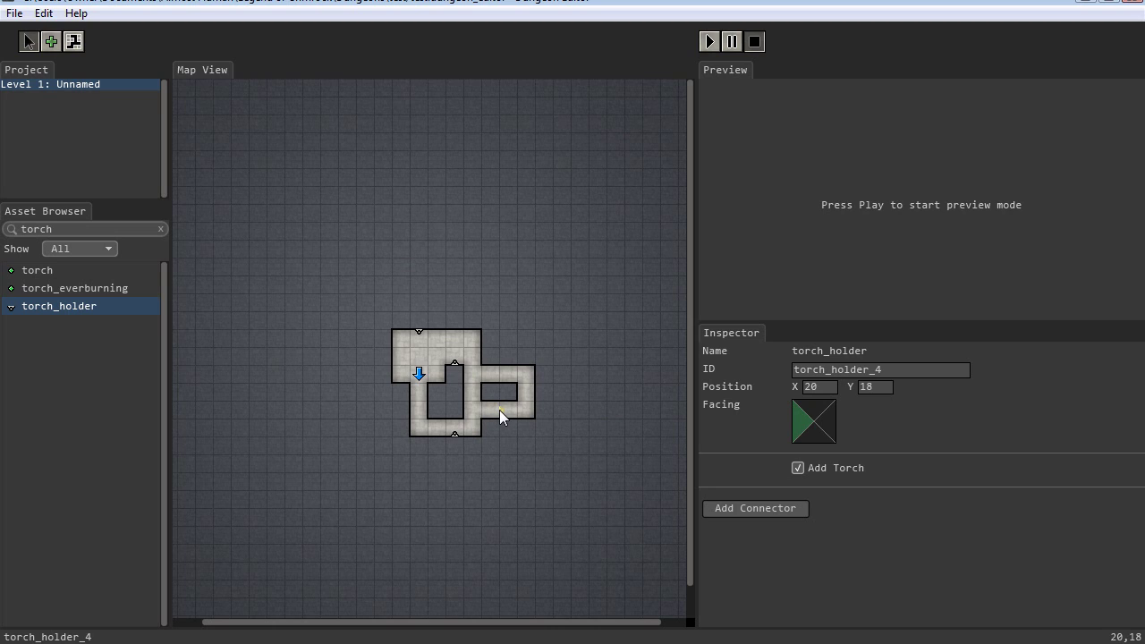
key("r")
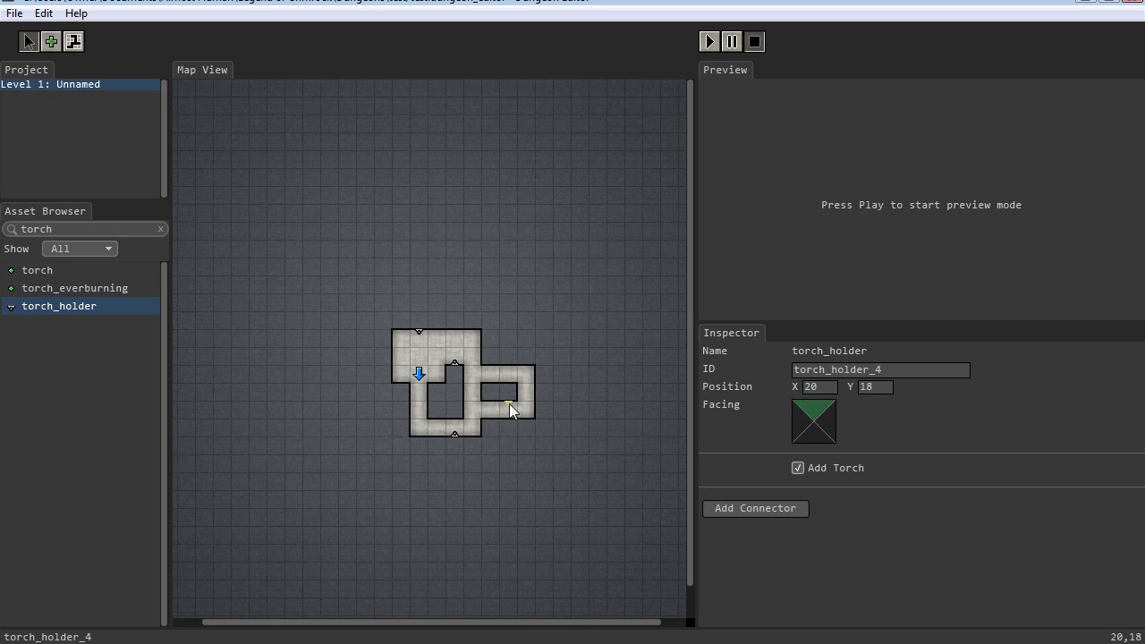